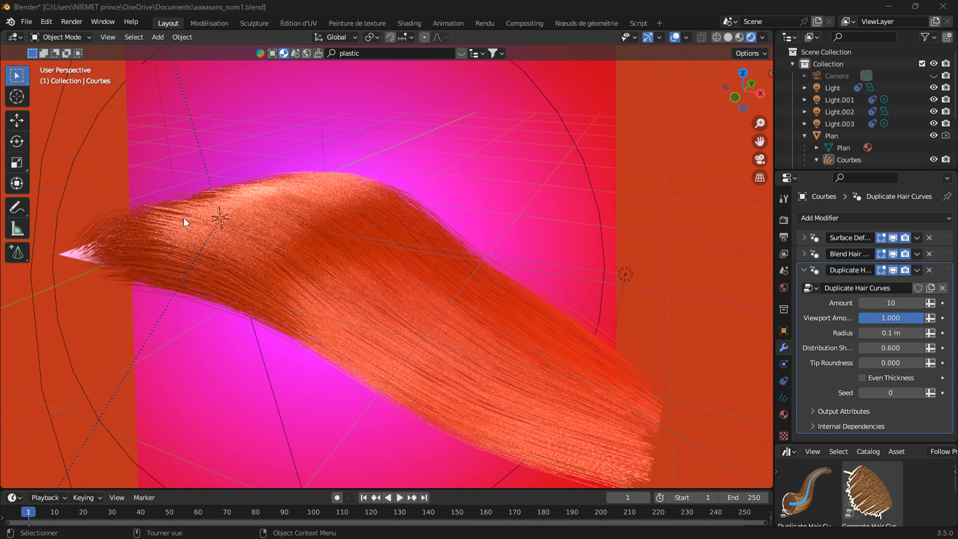
Enlarge the existing Asset Browser, and split the 3D Viewport to add a second Asset Browser beside it
left_click(818, 469)
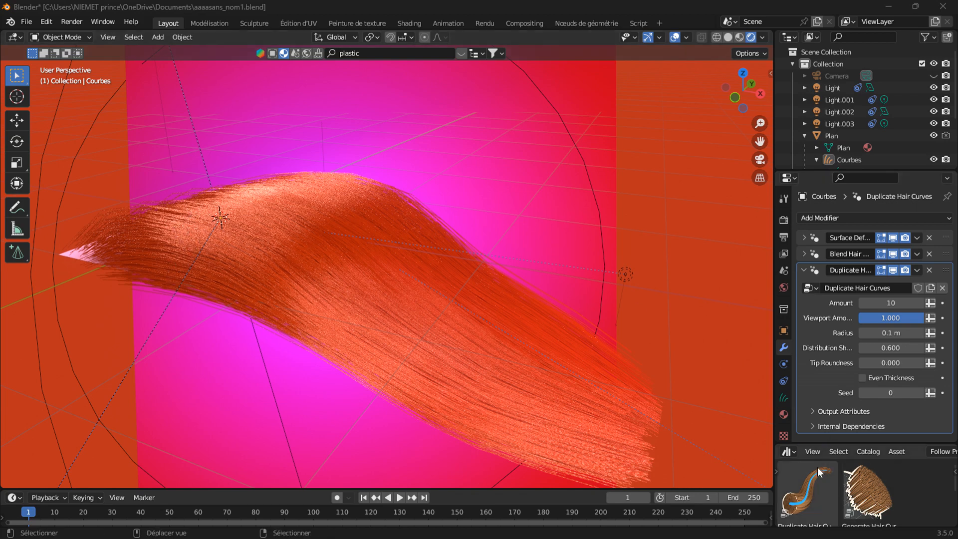
left_click_drag(833, 445, 822, 361)
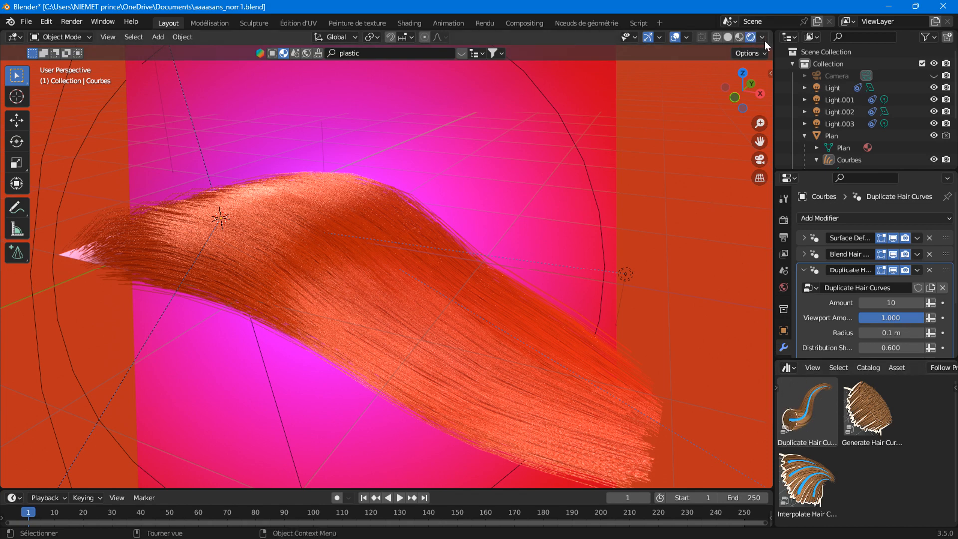
left_click_drag(771, 33, 621, 48)
left_click(636, 38)
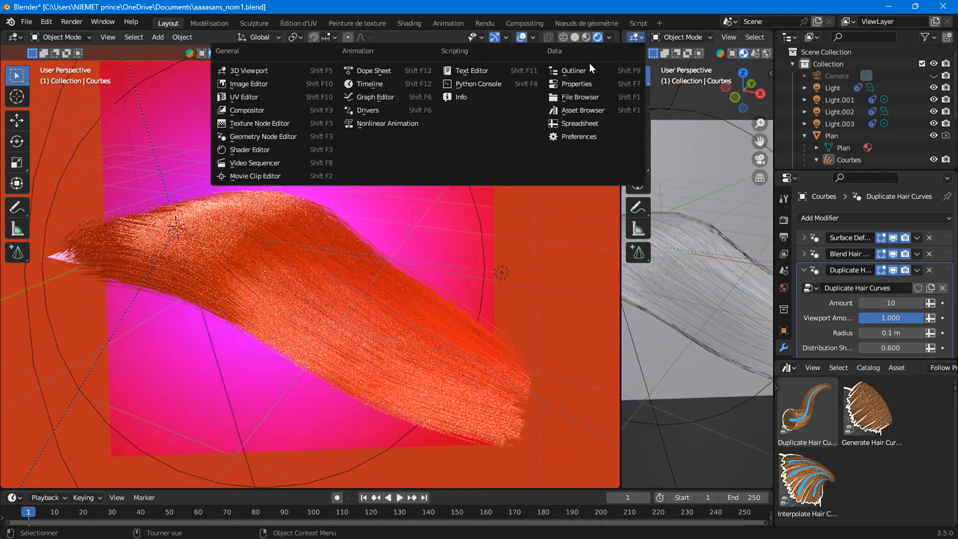
left_click(583, 110)
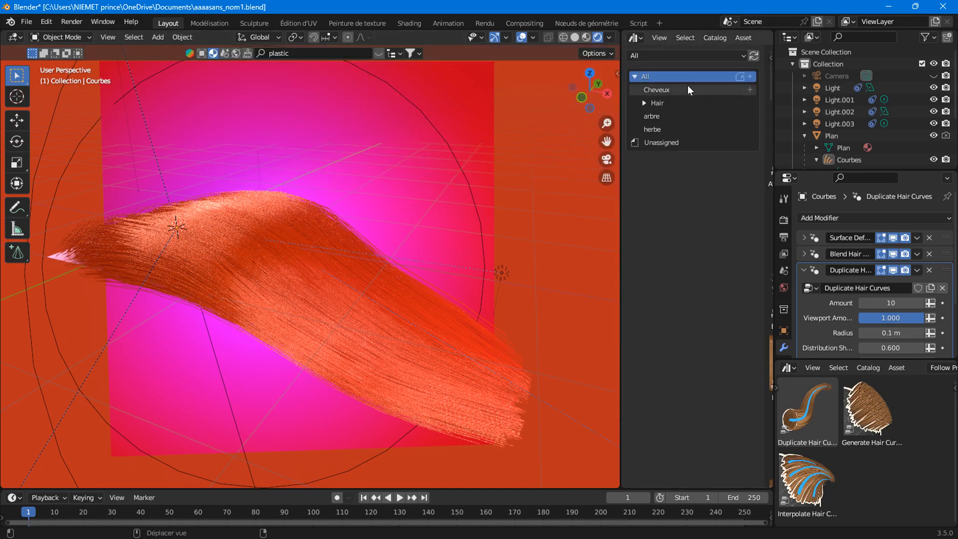
Browse the Hair assets in the new Asset Browser, narrow them to the Generation catalog and collapse the catalog list
left_click(669, 104)
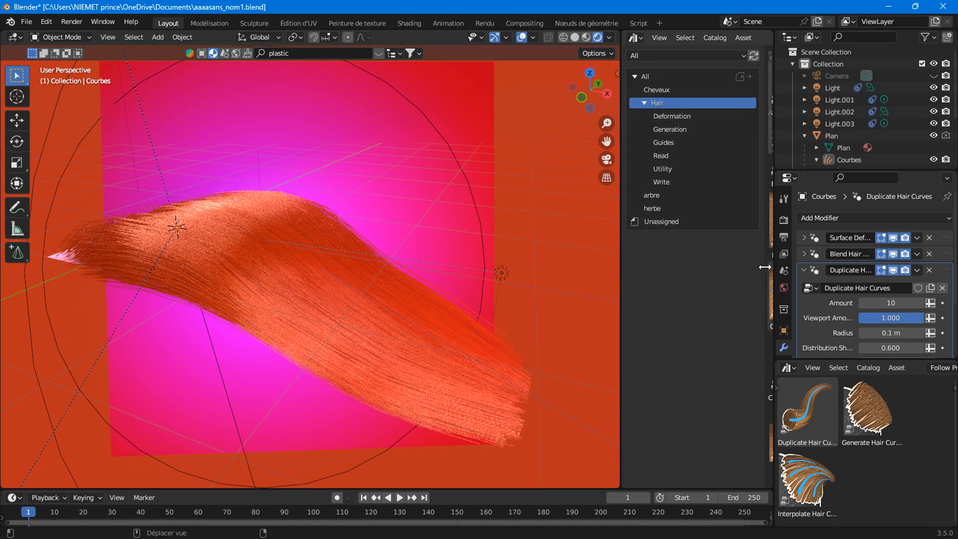
left_click_drag(762, 267, 613, 258)
scroll(685, 128, "down", 6)
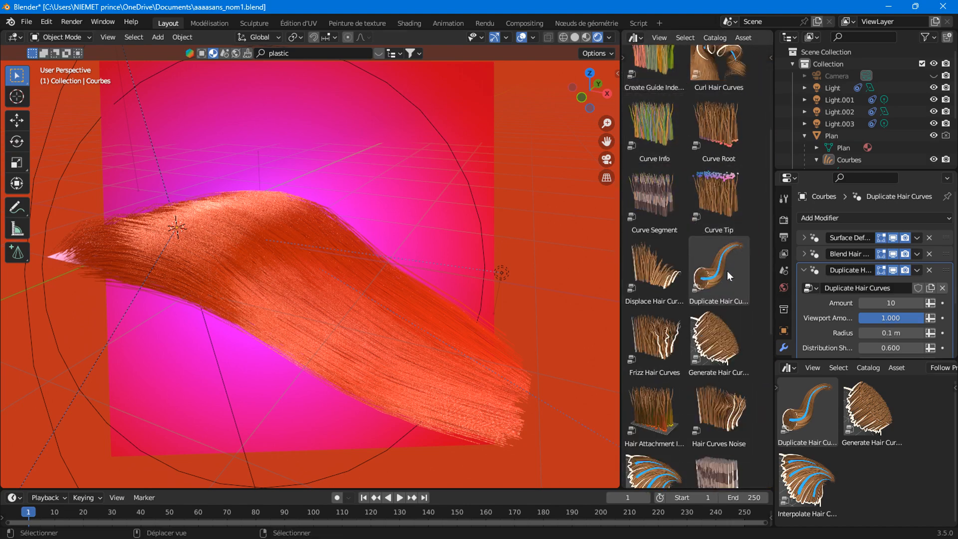
left_click(624, 56)
left_click(643, 102)
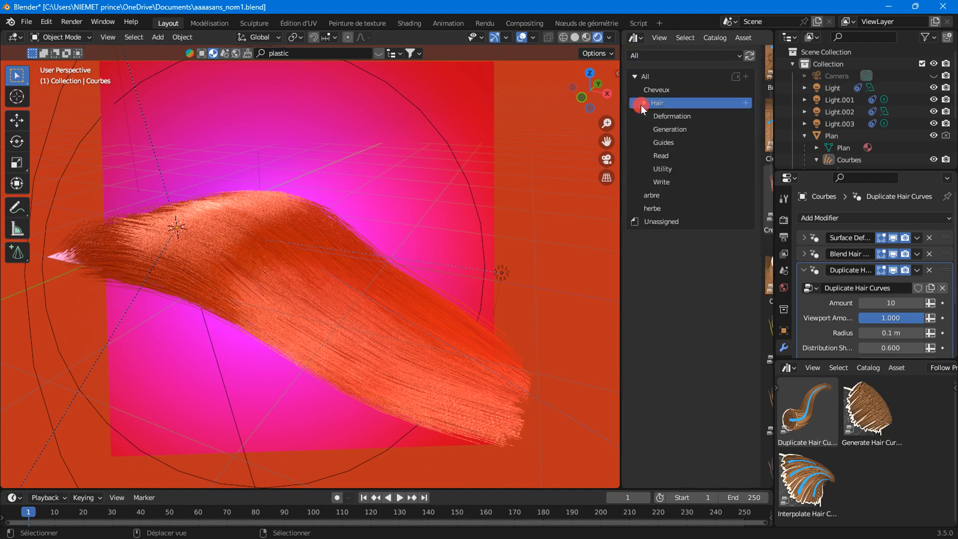
left_click(675, 129)
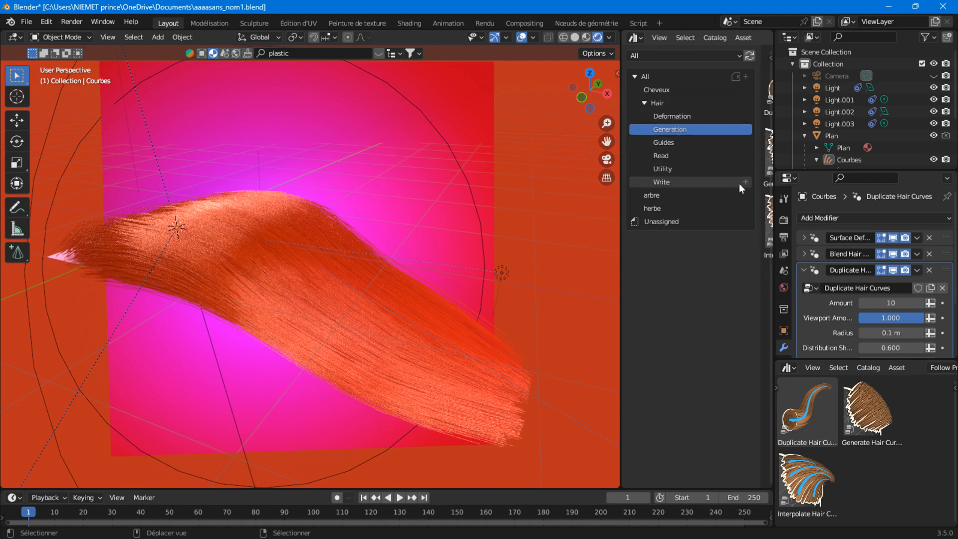
left_click_drag(755, 200, 649, 192)
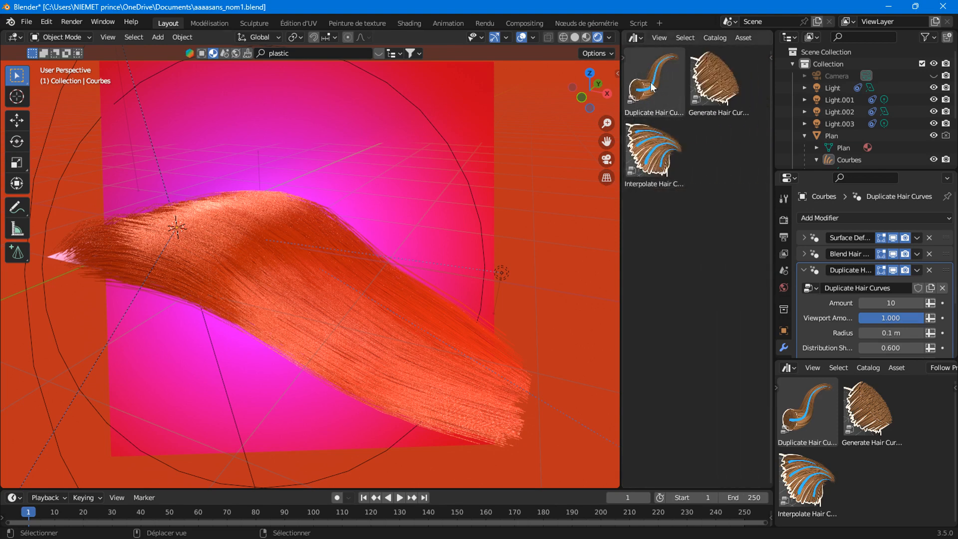
Replace the Duplicate Hair Curves modifier with a fresh one applied from the assets to the hair, and enlarge the Properties editor
scroll(846, 310, "down", 1)
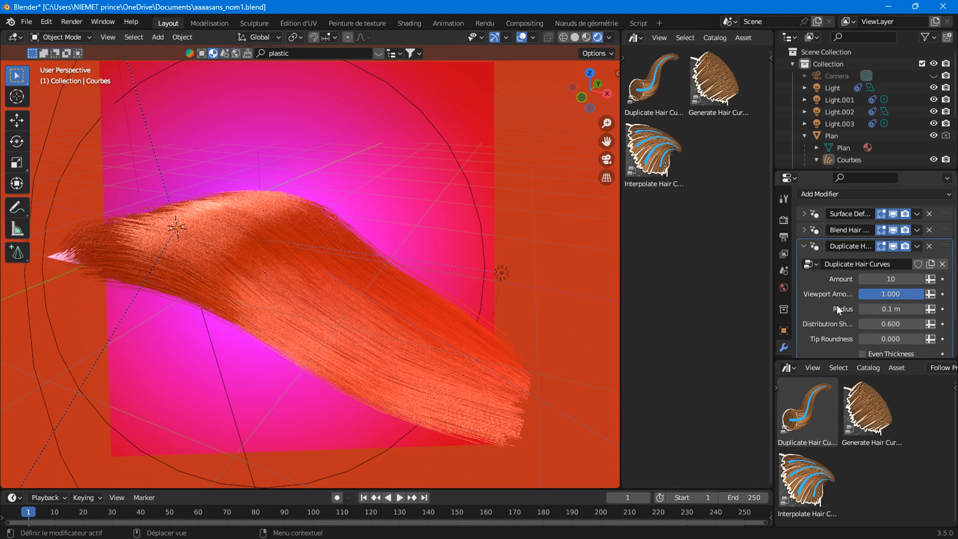
left_click(929, 247)
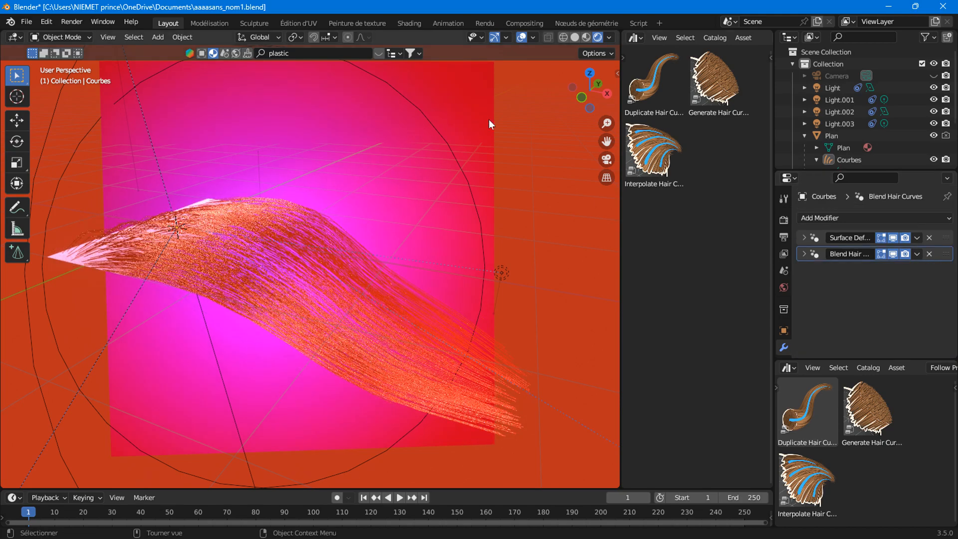
middle_click_drag(469, 219, 347, 286)
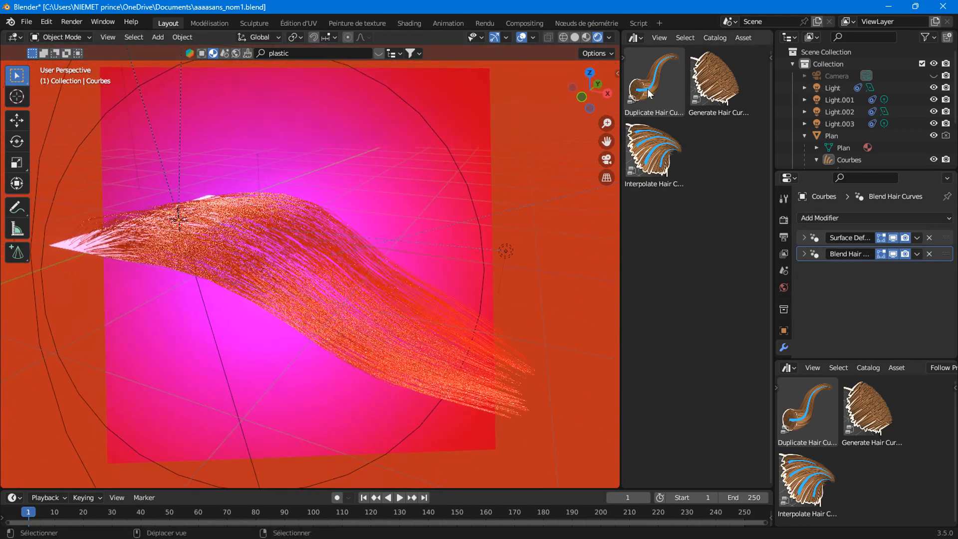
left_click_drag(648, 89, 354, 311)
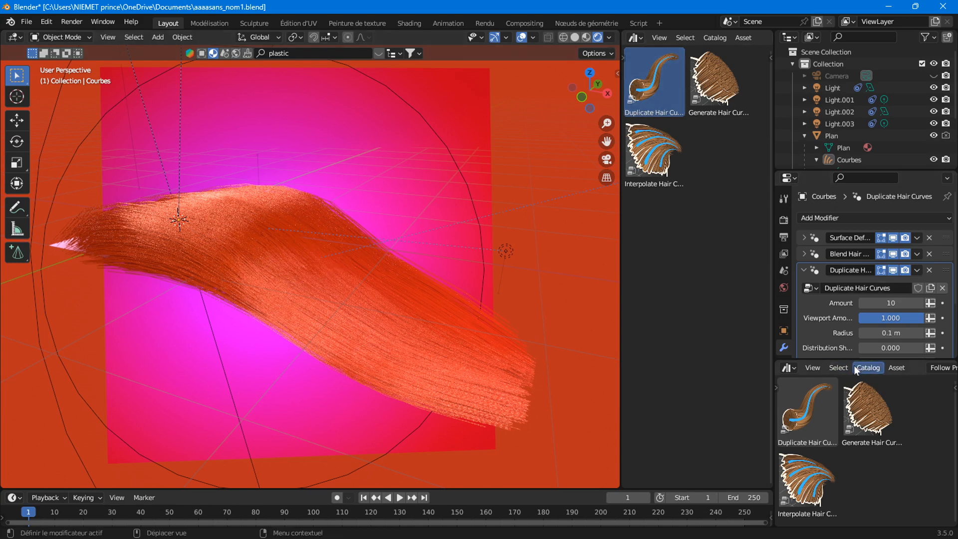
left_click_drag(860, 358, 852, 513)
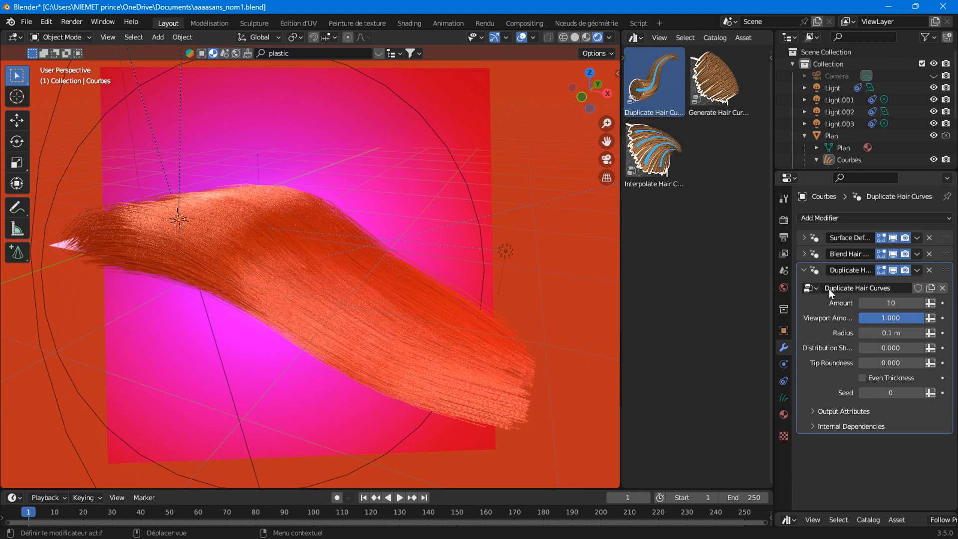
Set the Duplicate Hair Curves modifier's Amount to 2
left_click(888, 304)
type("2")
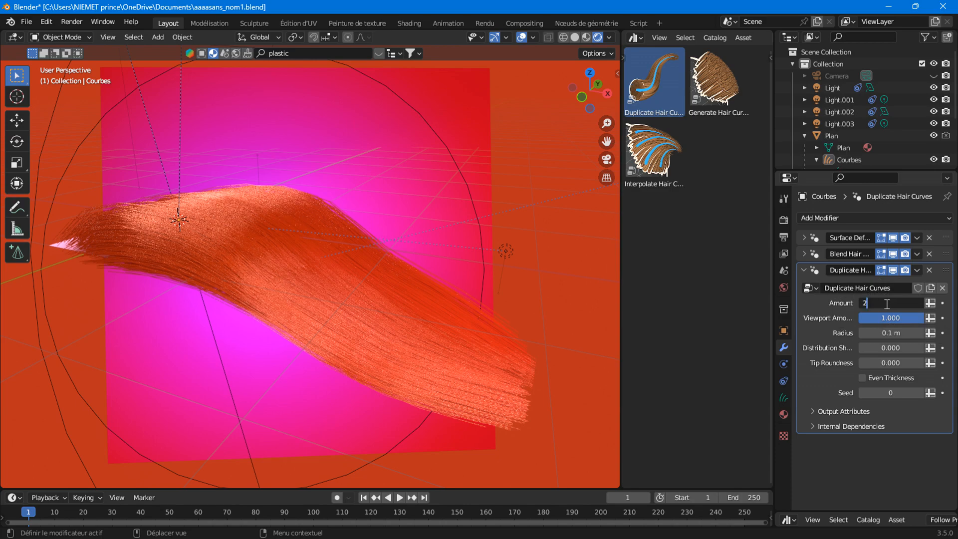
key("Return")
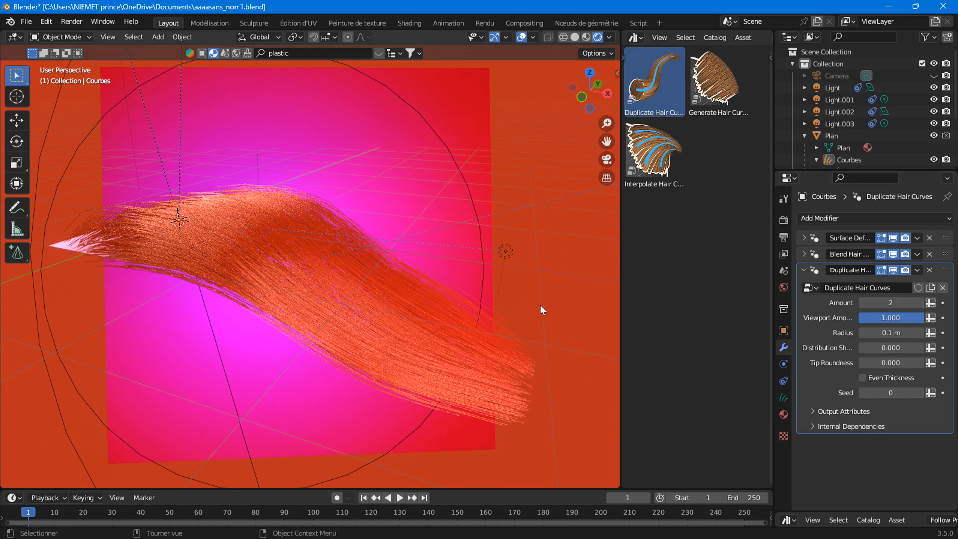
Set the Duplicate Hair Curves modifier's Amount to 10
left_click(884, 302)
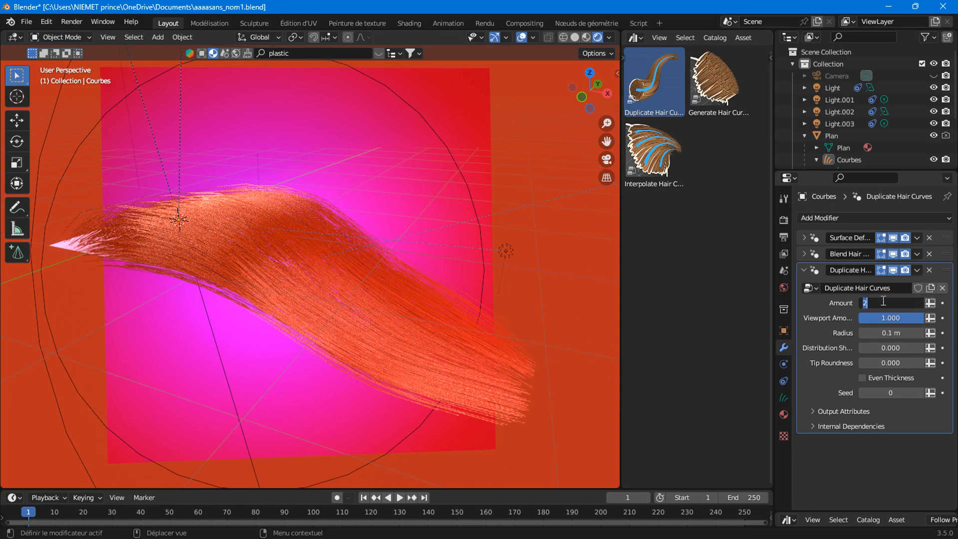
type("10")
key("Return")
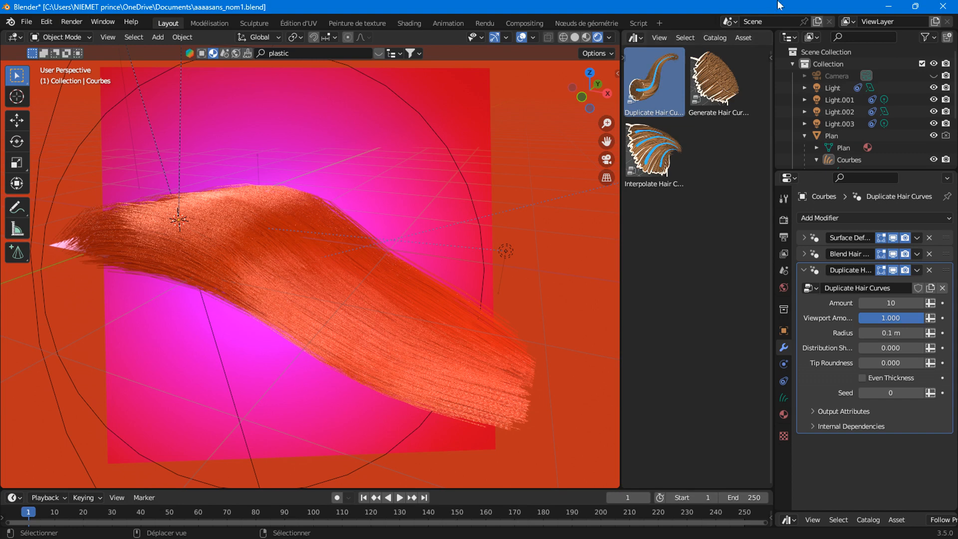
Set the Viewport Amount of the Duplicate Hair Curves modifier to 0.2
left_click(887, 318)
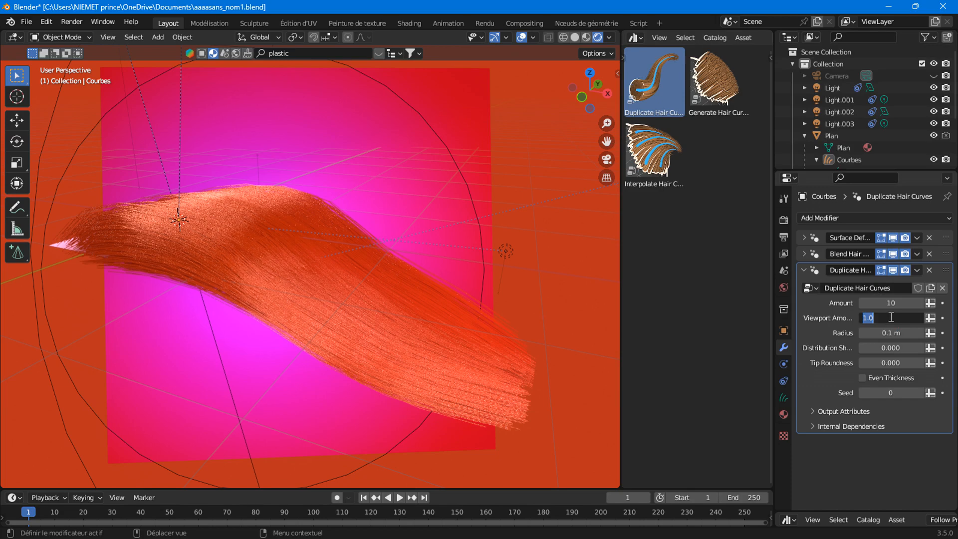
type("0.2")
key("Return")
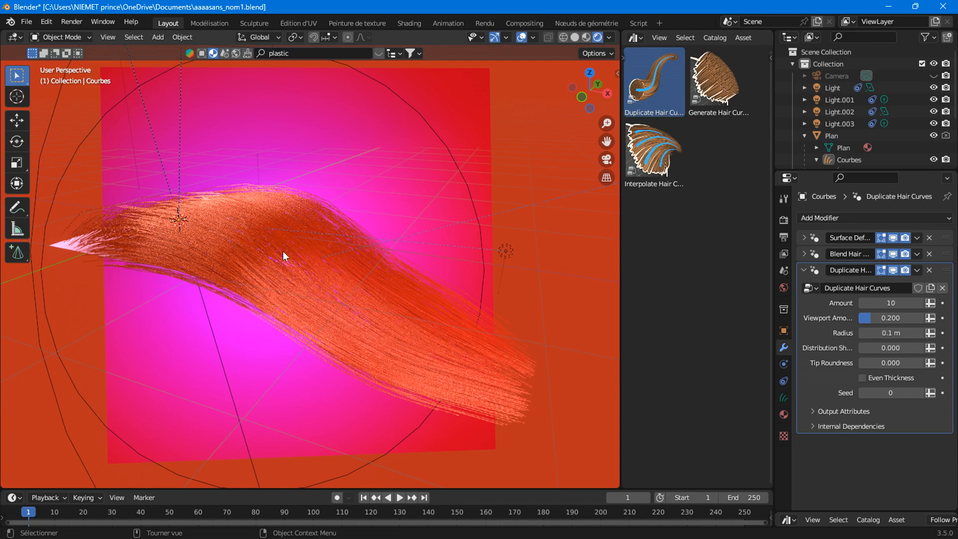
mouse_move(283, 256)
middle_mouse_down()
mouse_move(283, 268)
mouse_move(281, 258)
middle_mouse_up()
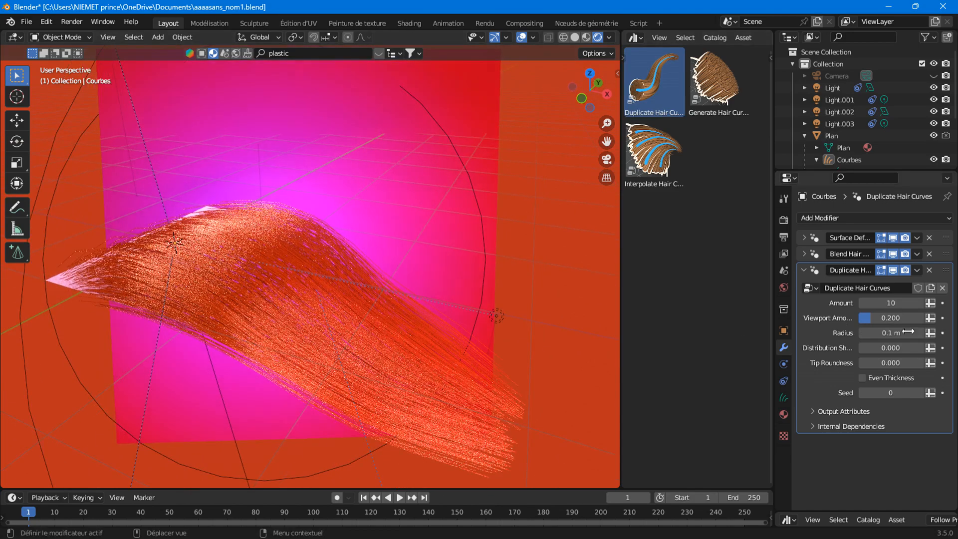
Lower the Viewport Amount of the Duplicate Hair Curves modifier to 0.1
left_click(889, 318)
type("0.1")
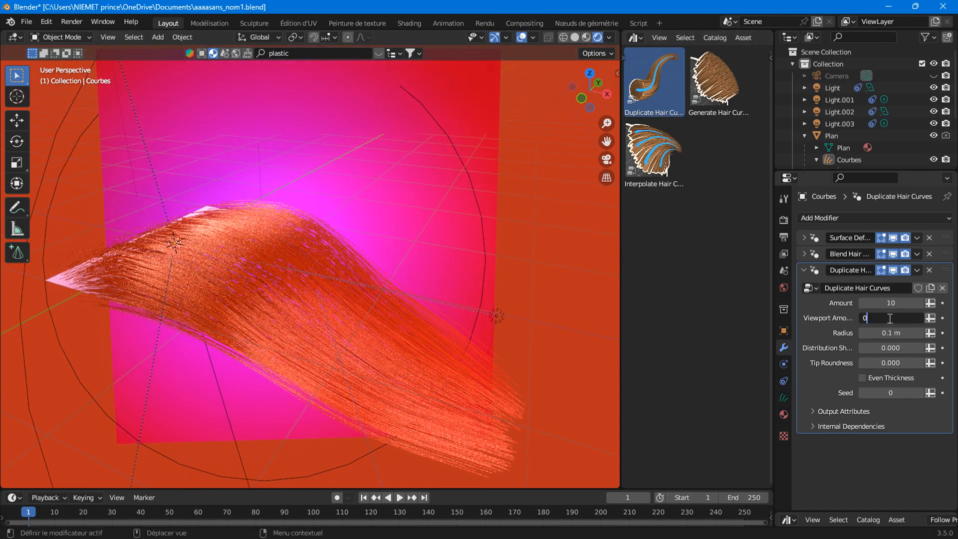
key("Return")
mouse_move(393, 271)
middle_mouse_down()
mouse_move(372, 261)
mouse_move(390, 271)
middle_mouse_up()
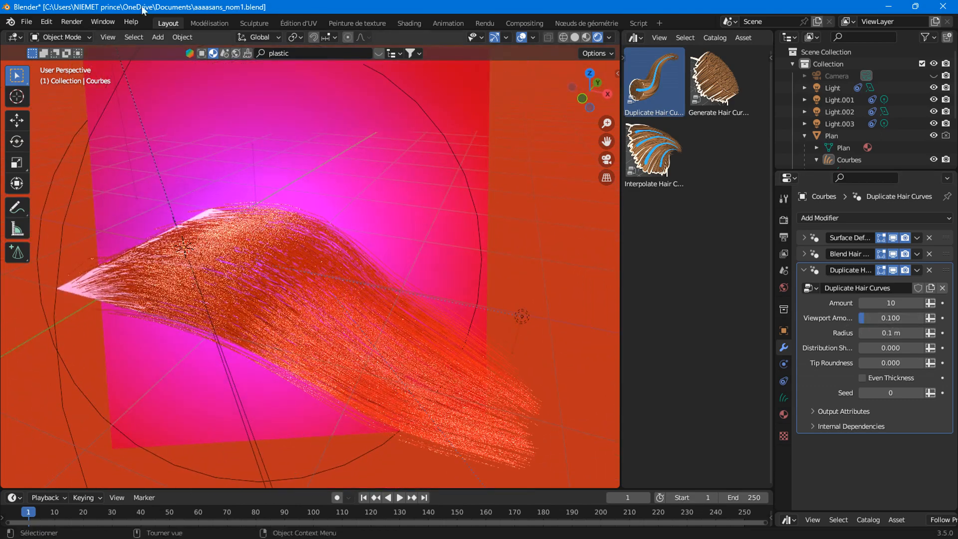
Render the image, compare its hair density with the viewport and minimise the render window
left_click(71, 22)
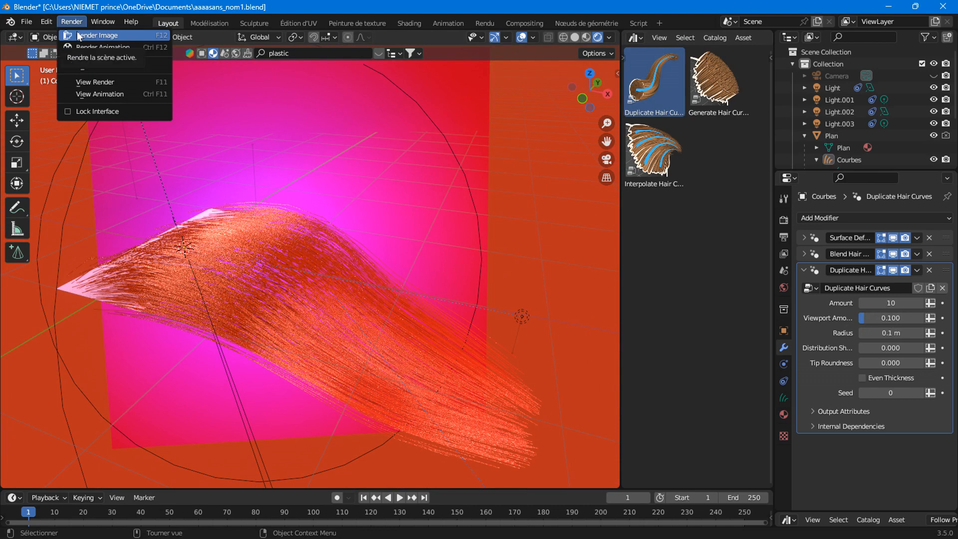
left_click(80, 35)
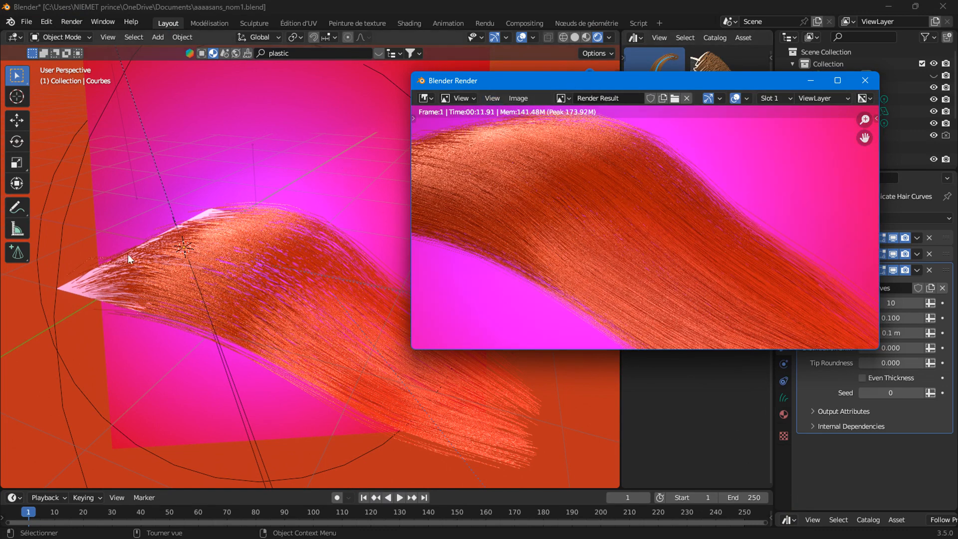
left_click_drag(593, 86, 320, 86)
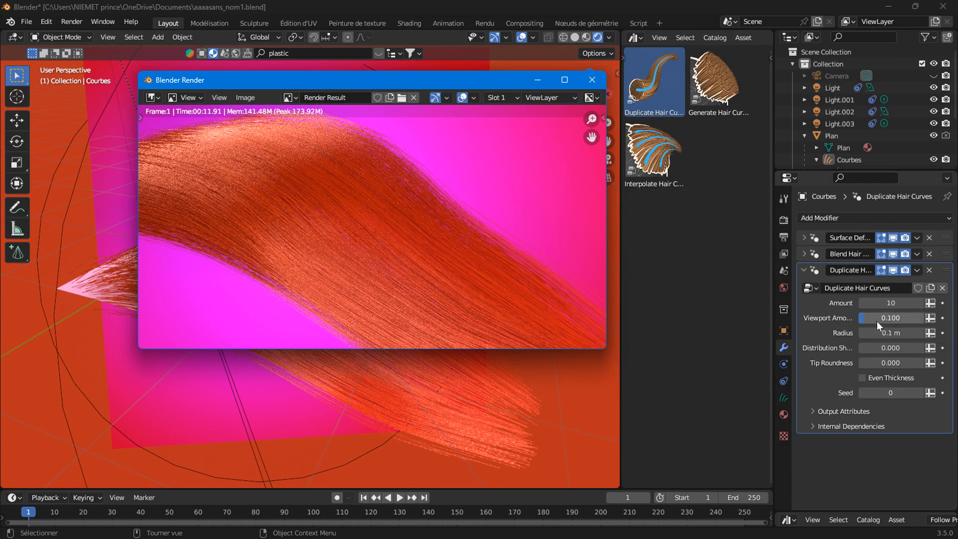
left_click_drag(226, 86, 371, 95)
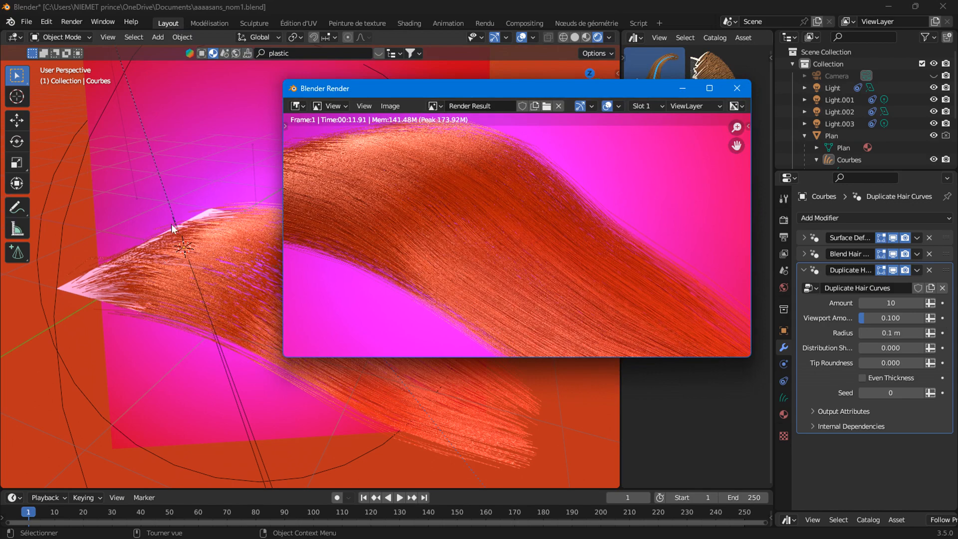
left_click(682, 88)
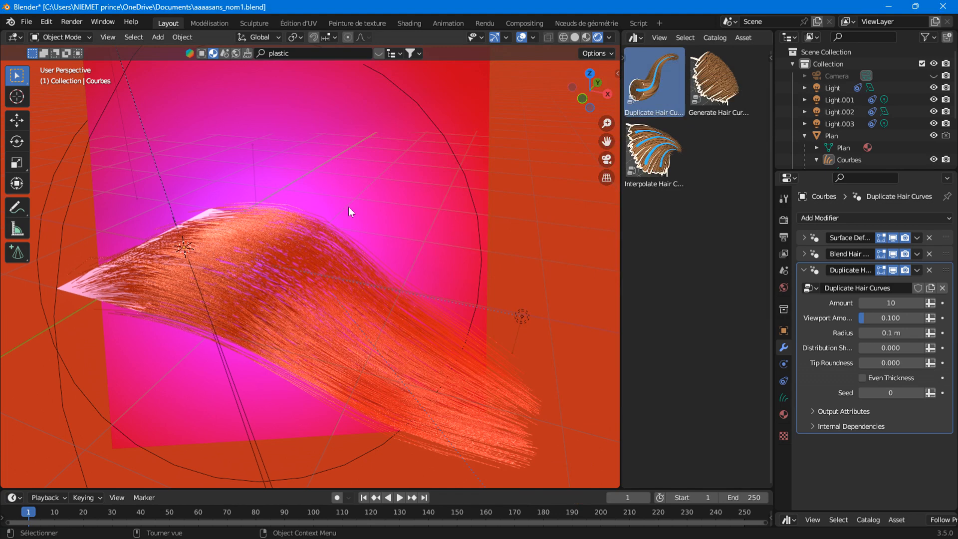
Set the Viewport Amount of the Duplicate Hair Curves modifier to 1
left_click(876, 318)
type("1")
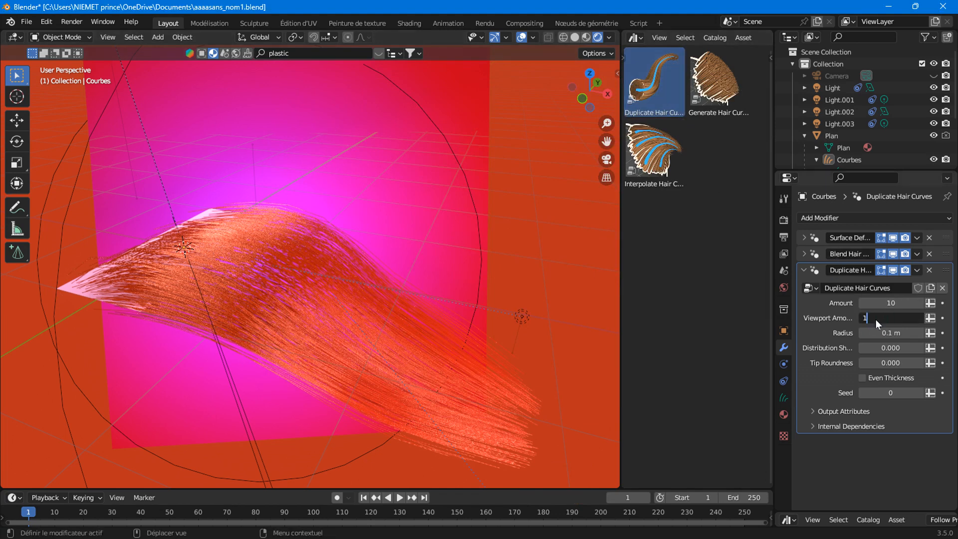
key("Return")
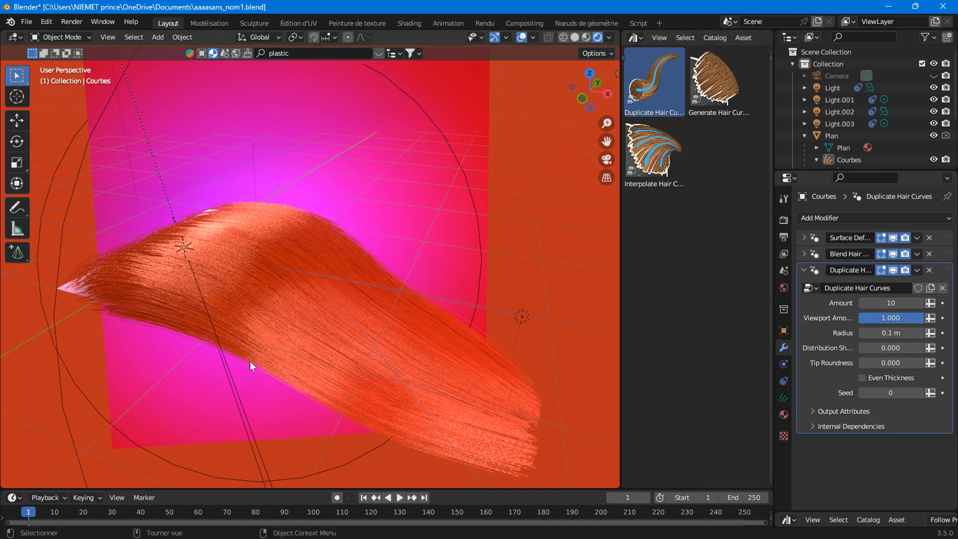
Set the Radius of the Duplicate Hair Curves modifier to 0.01 m
middle_click_drag(205, 348, 250, 348)
scroll(250, 348, "up", 3)
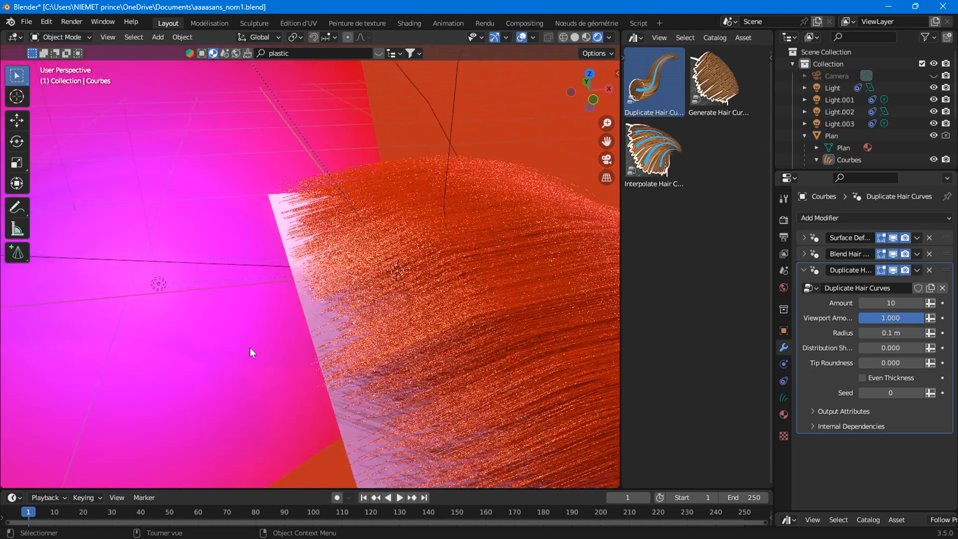
middle_click_drag(469, 340, 215, 343)
middle_click_drag(281, 341, 283, 344)
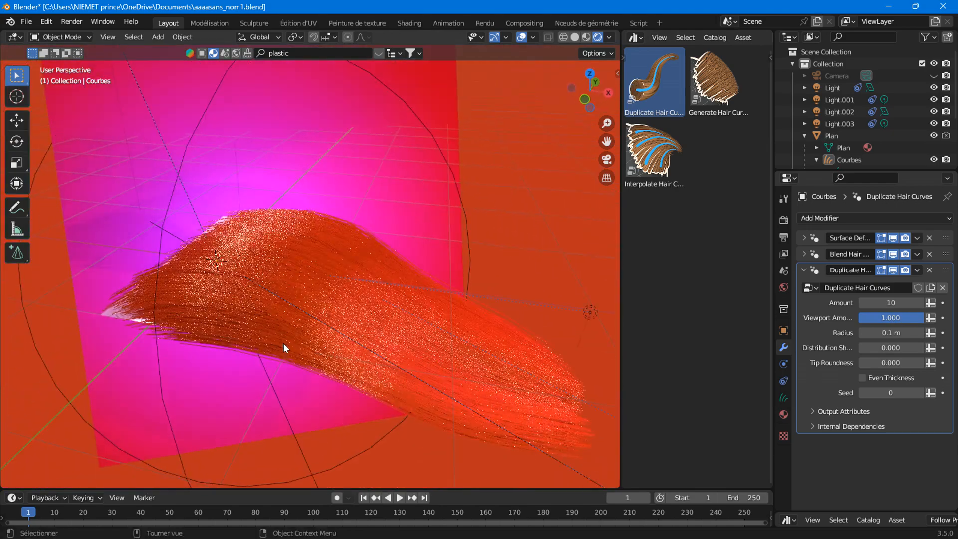
scroll(270, 341, "up", 2)
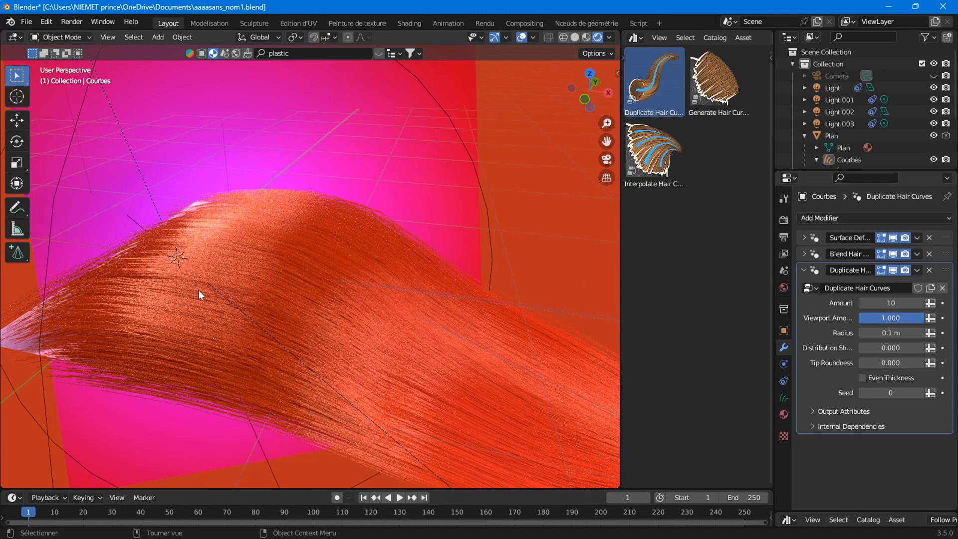
left_click(888, 334)
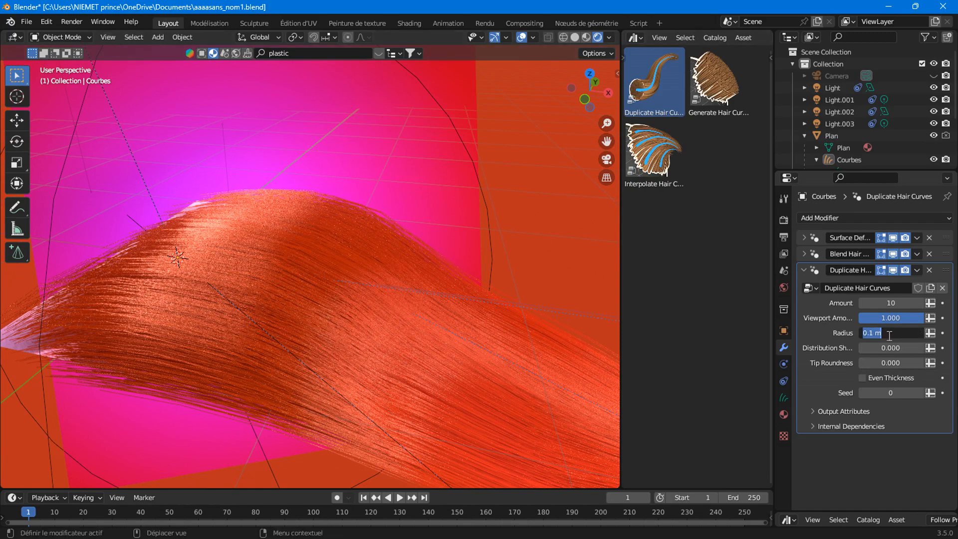
type("0.01")
key("Return")
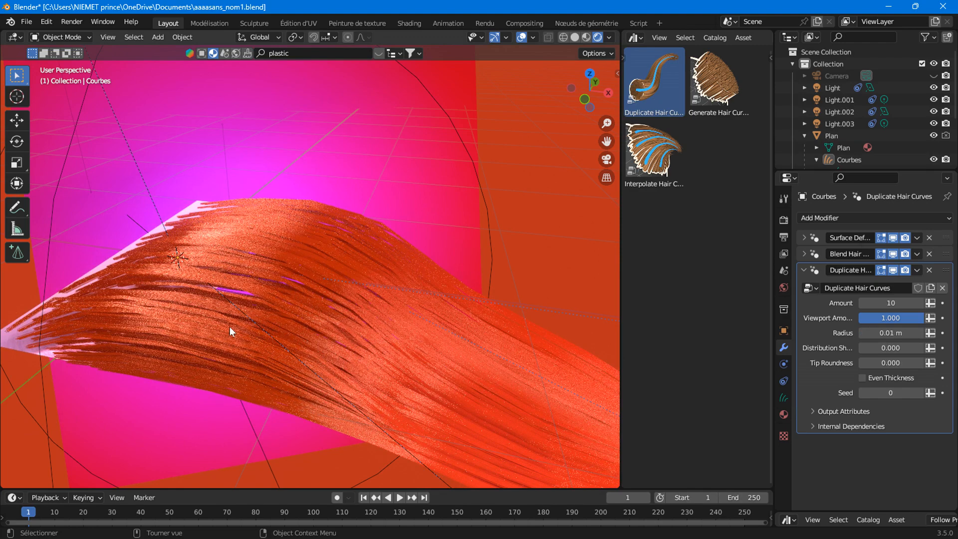
Set the Radius of the Duplicate Hair Curves modifier to 0.1 m and check the spread of the strands
left_click(887, 333)
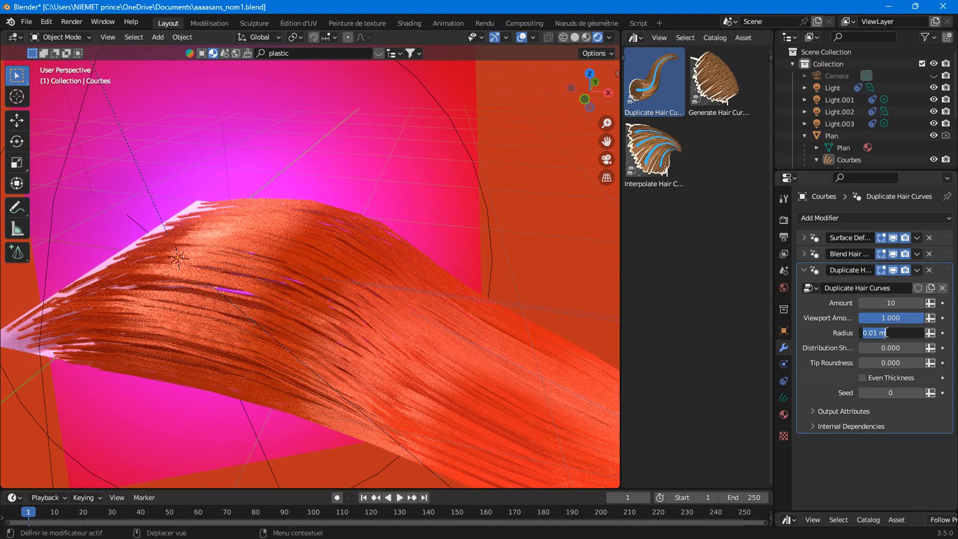
type("0.1")
key("Return")
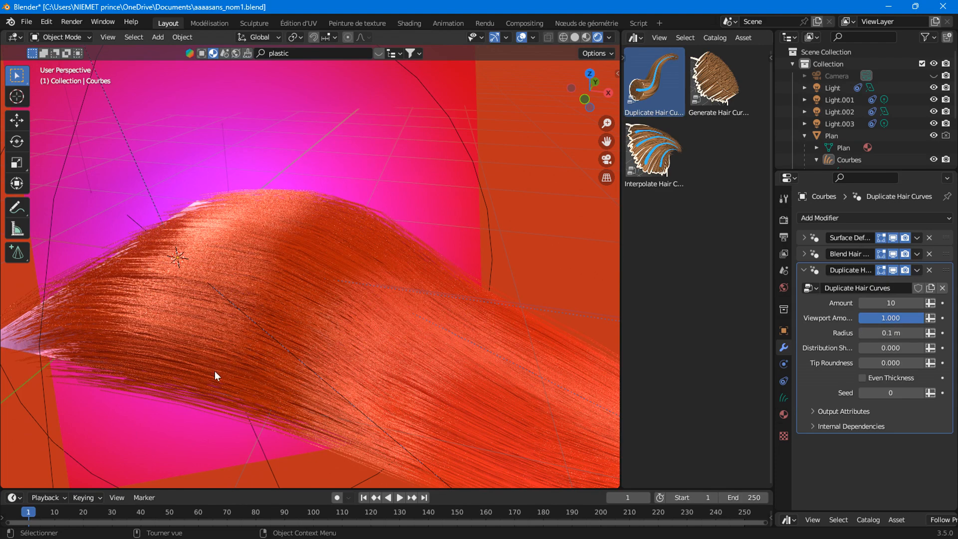
scroll(215, 331, "down", 2)
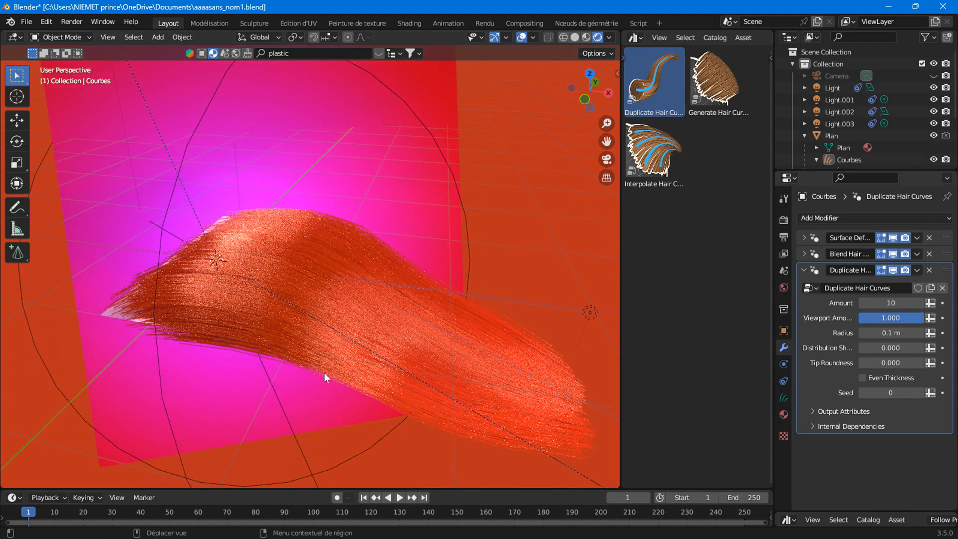
middle_click_drag(224, 314, 169, 314)
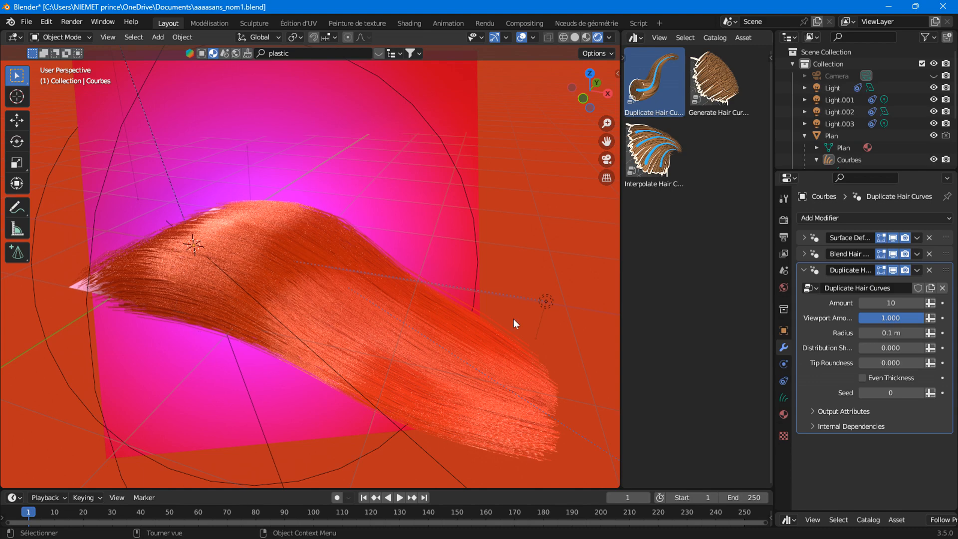
middle_click_drag(188, 327, 419, 370)
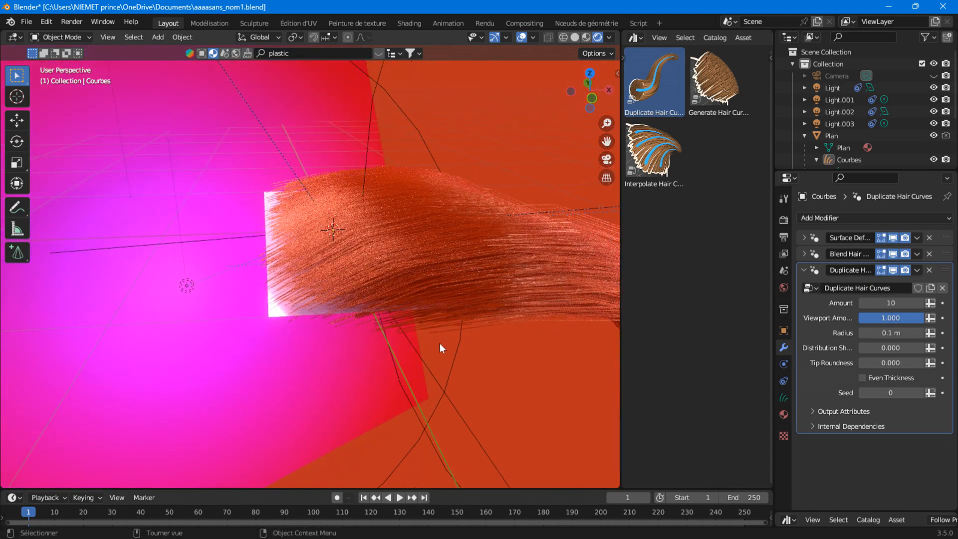
Try a Radius of 0.2 m on the Duplicate Hair Curves modifier and return it to 0.1 m
middle_click_drag(439, 343, 667, 346)
left_click(891, 333)
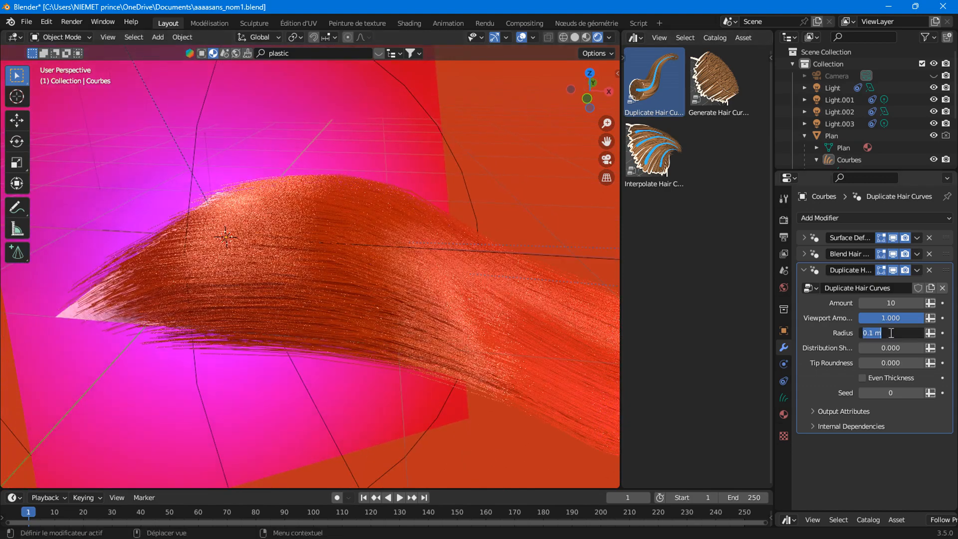
type("0.2")
key("Return")
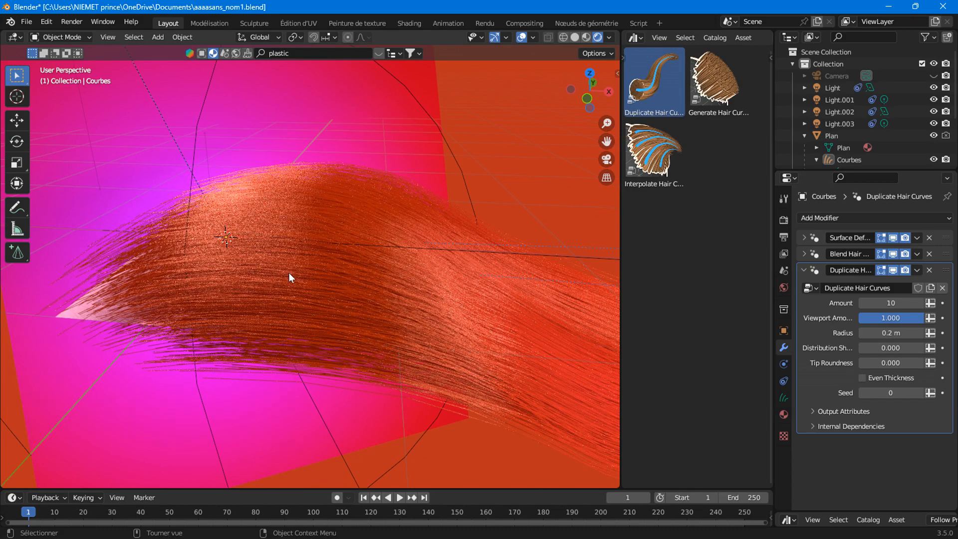
scroll(302, 264, "down", 6)
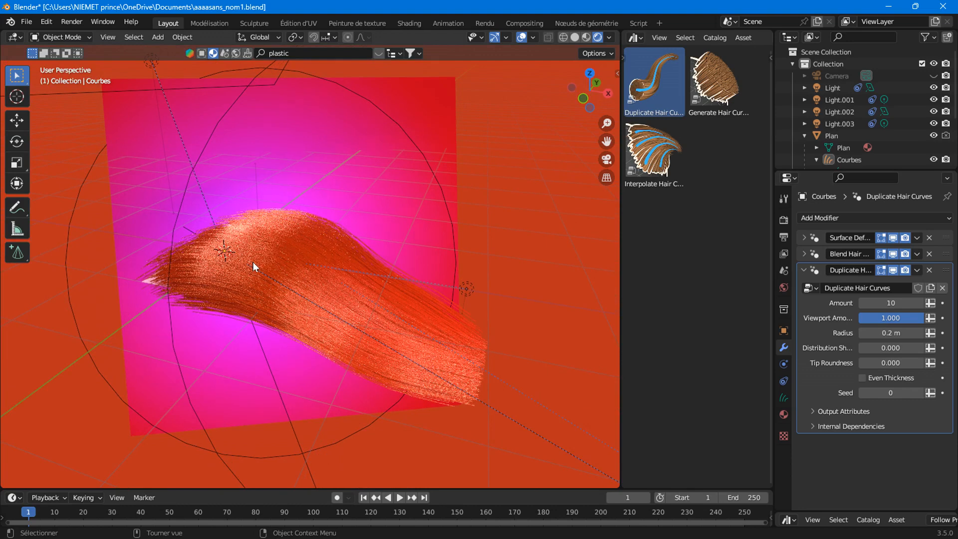
left_click(895, 332)
type("0.1")
key("Return")
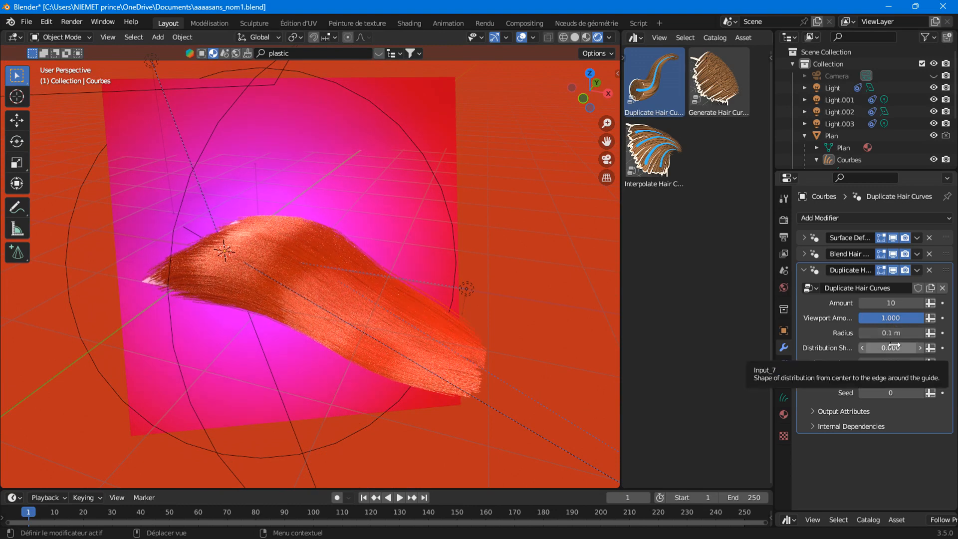
Set the Distribution Shape of the Duplicate Hair Curves modifier to 0.390 and inspect the hair from root to tip
scroll(349, 323, "up", 3)
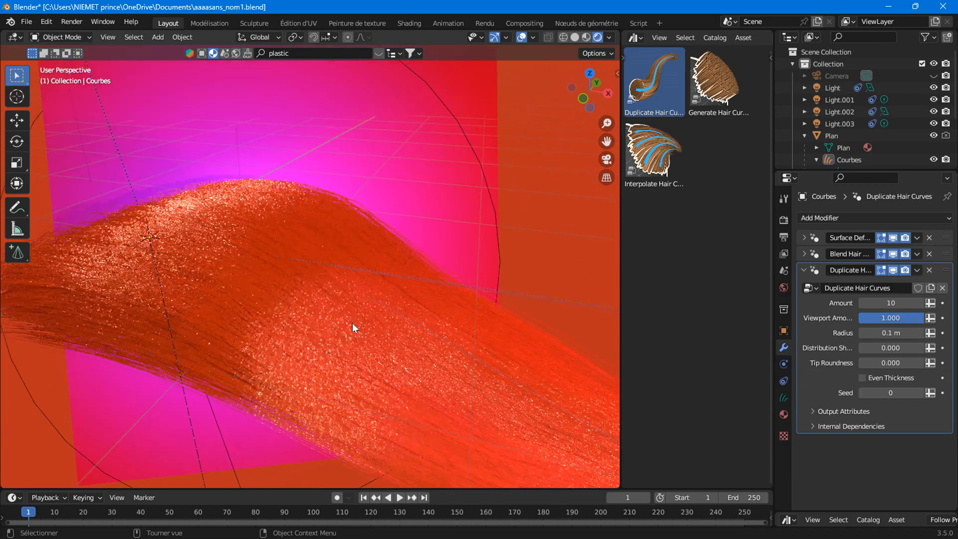
middle_click_drag(351, 325, 385, 321)
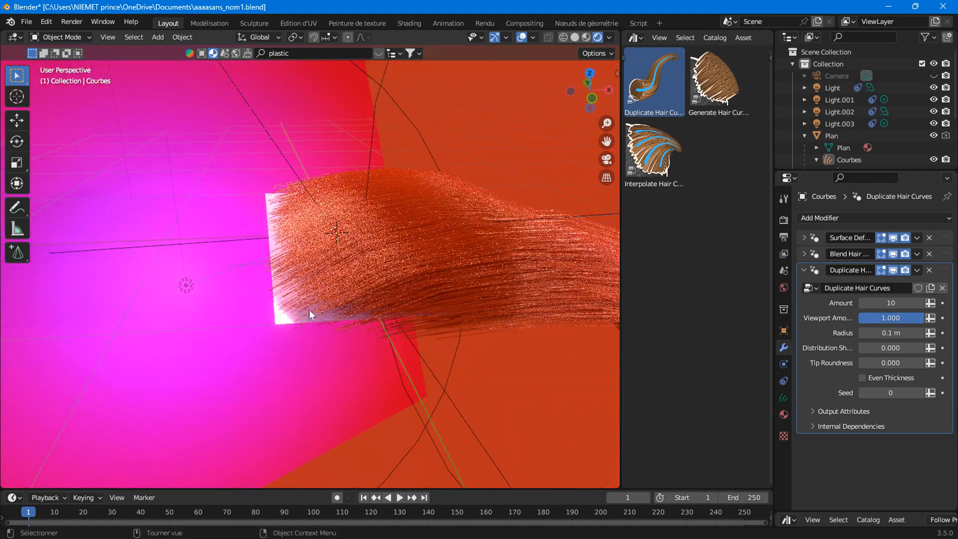
scroll(329, 321, "up", 3)
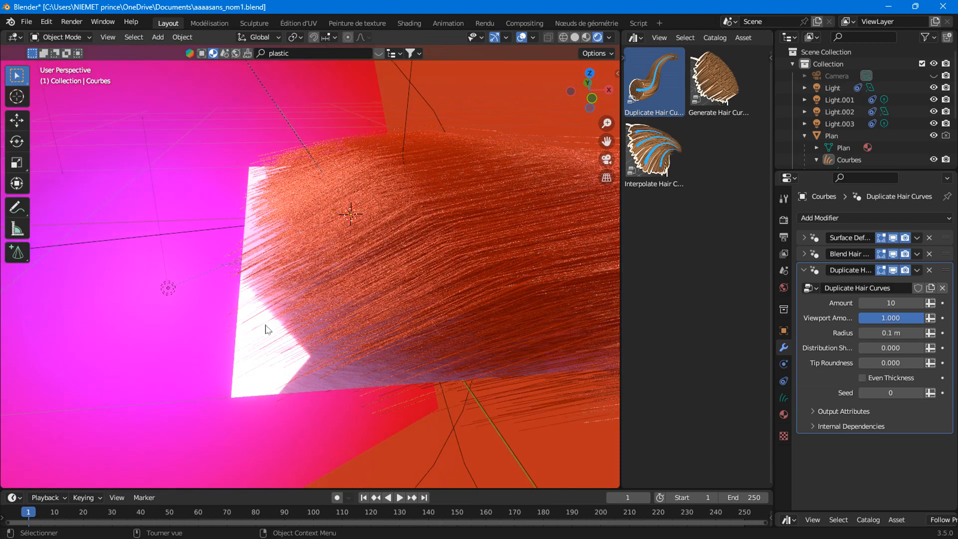
scroll(281, 322, "down", 2)
scroll(287, 321, "up", 3)
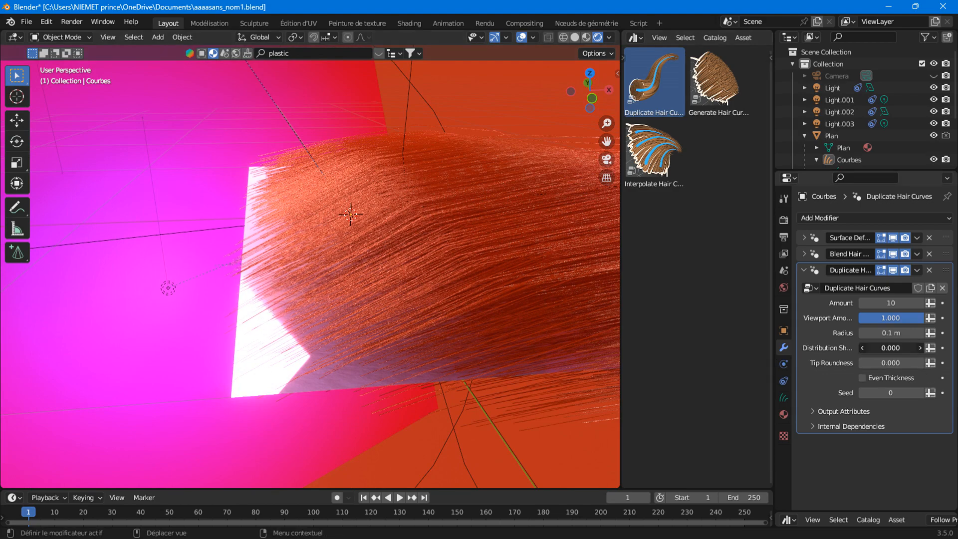
mouse_move(882, 348)
left_mouse_down()
mouse_move(900, 349)
mouse_move(883, 349)
left_mouse_up()
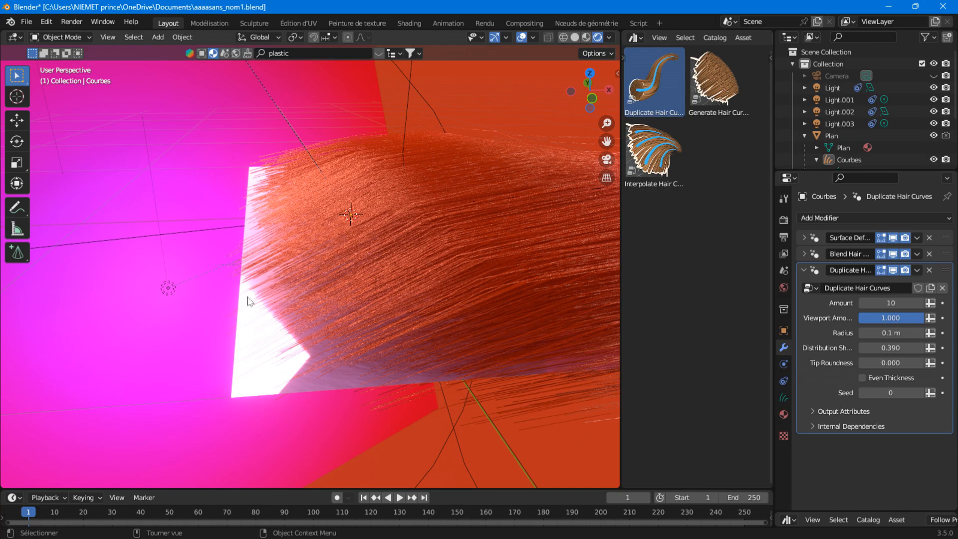
middle_click_drag(435, 376, 314, 341)
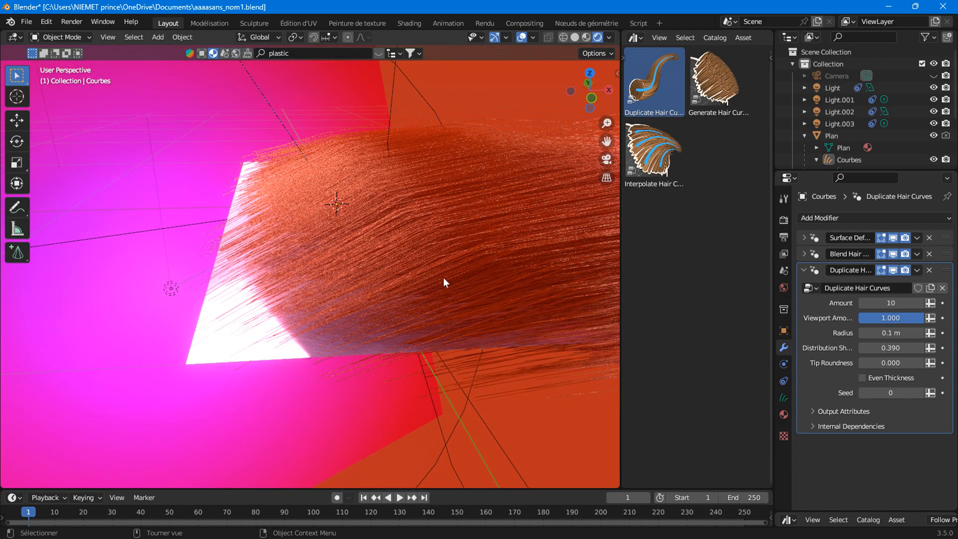
middle_click_drag(295, 277, 189, 265)
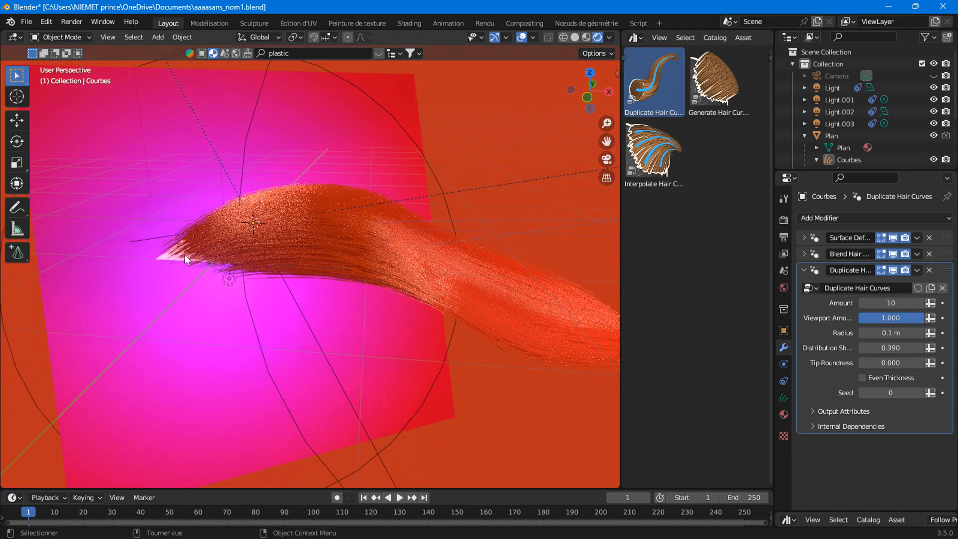
middle_click_drag(382, 269, 370, 283)
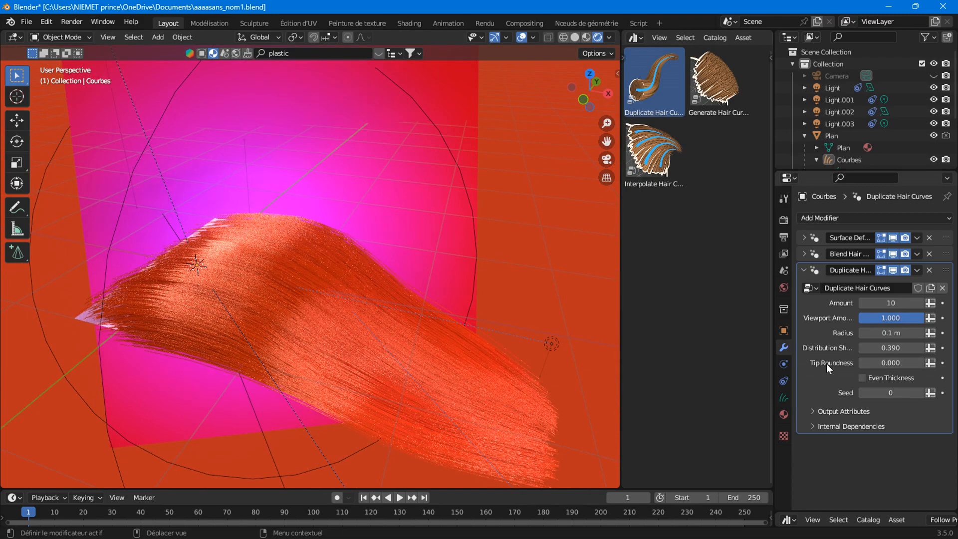
Raise the Tip Roundness of the Duplicate Hair Curves modifier to 0.631 while viewing the hair tips
middle_click_drag(511, 431, 352, 342)
scroll(369, 342, "up", 4)
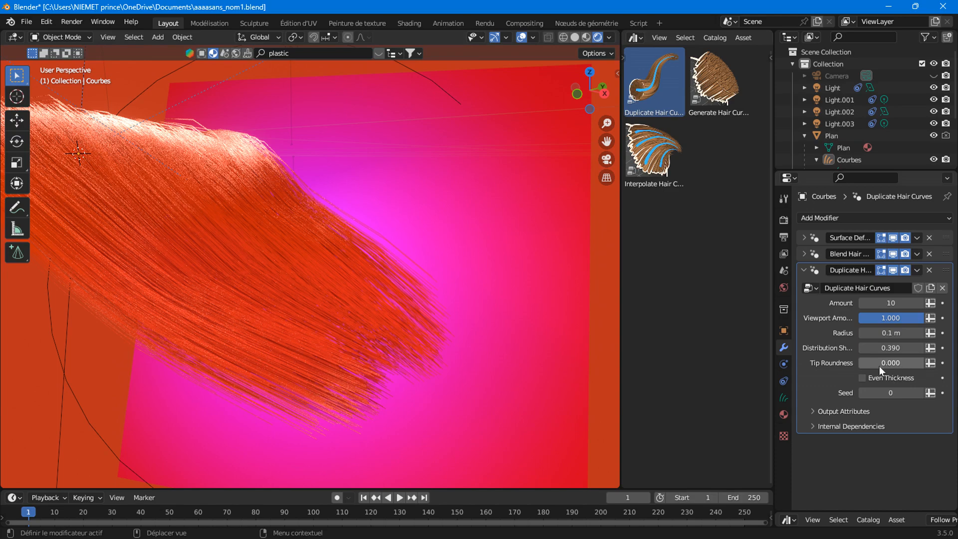
left_click_drag(876, 362, 896, 367)
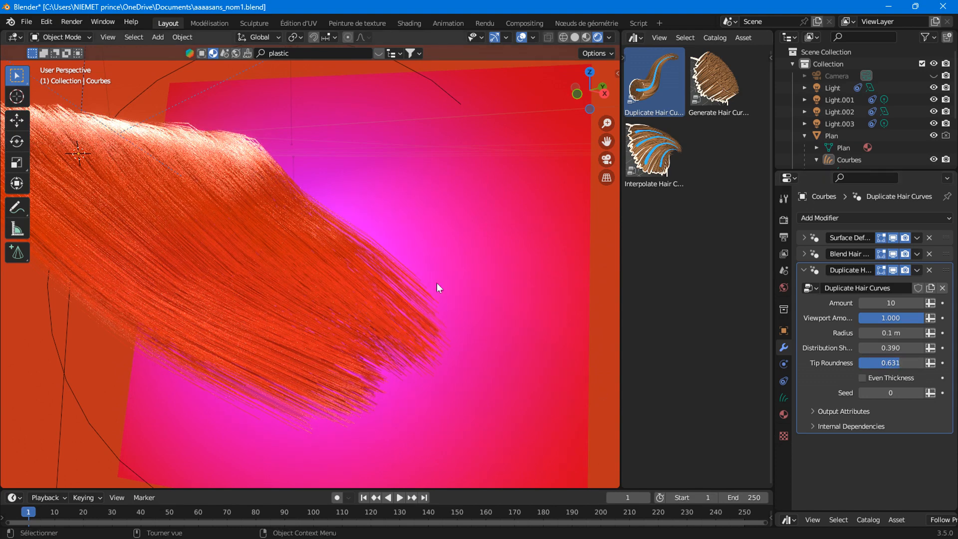
middle_click_drag(290, 299, 419, 323)
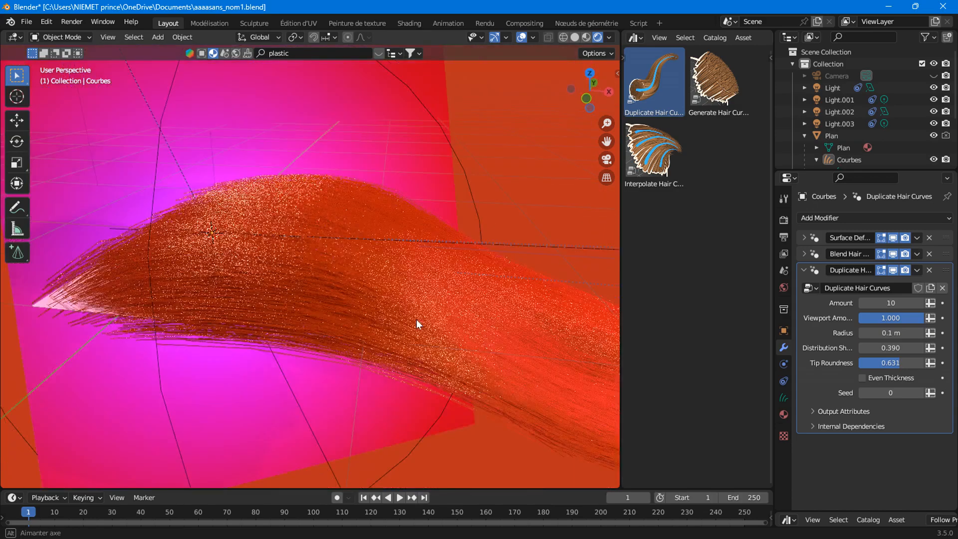
Compare the hair with Even Thickness on and off, and with the Duplicate Hair Curves modifier hidden and shown in the viewport
left_click(862, 378)
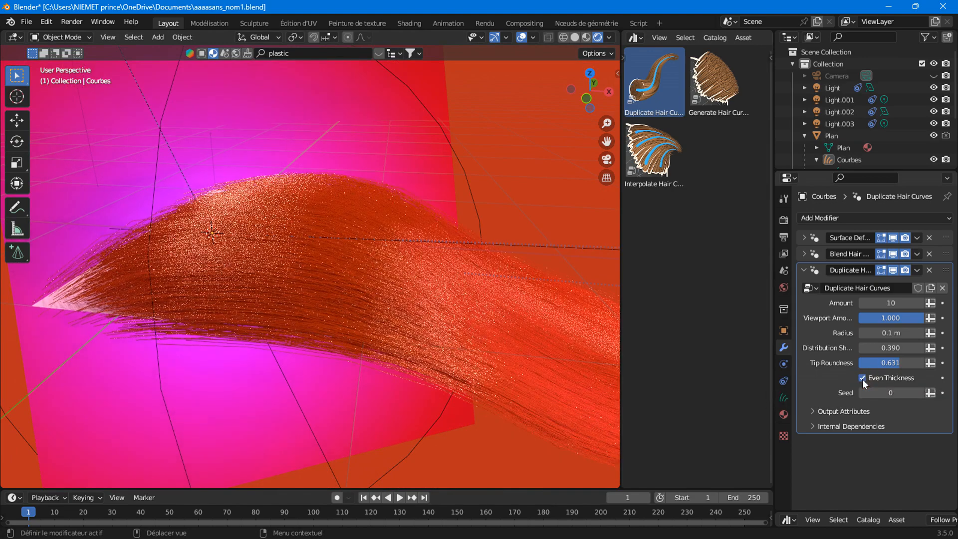
middle_click_drag(196, 333, 113, 274)
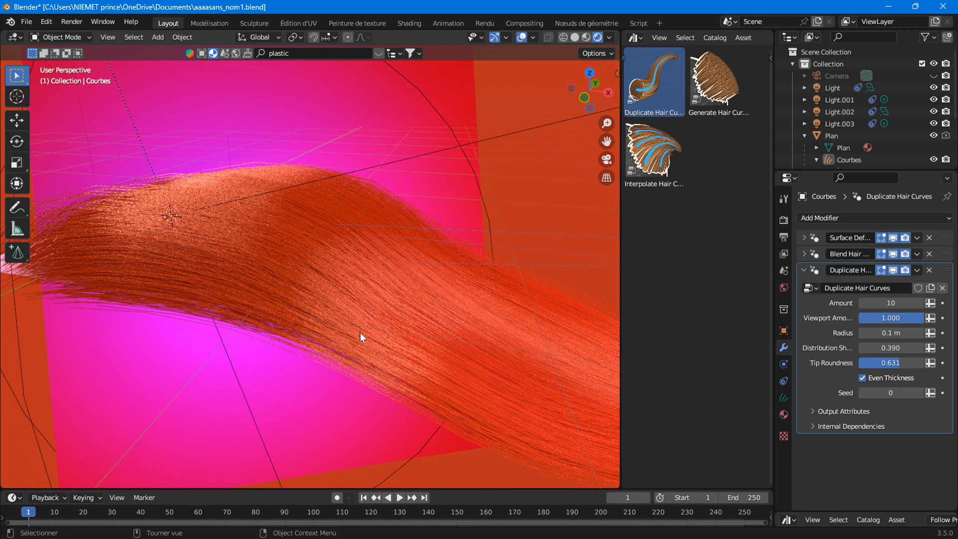
left_click(862, 379)
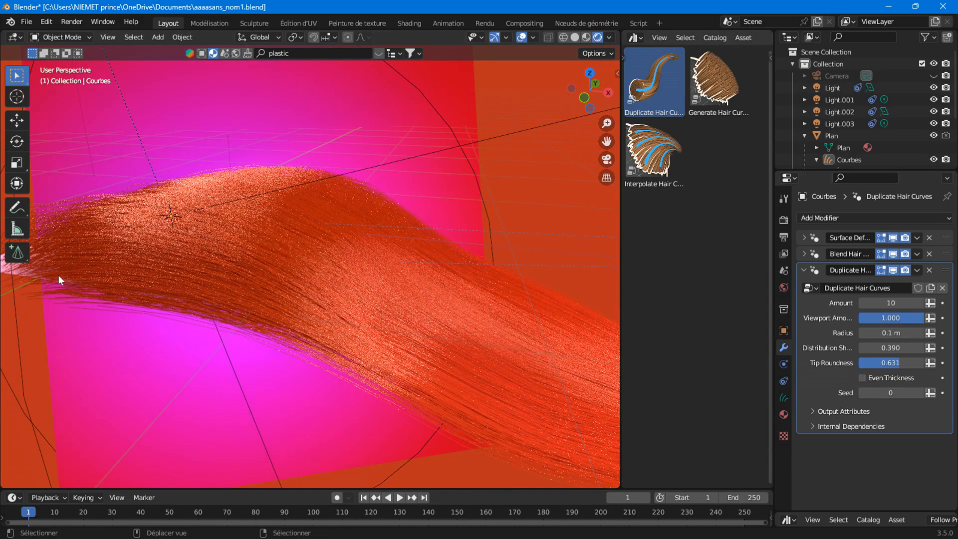
middle_click_drag(241, 329, 280, 333)
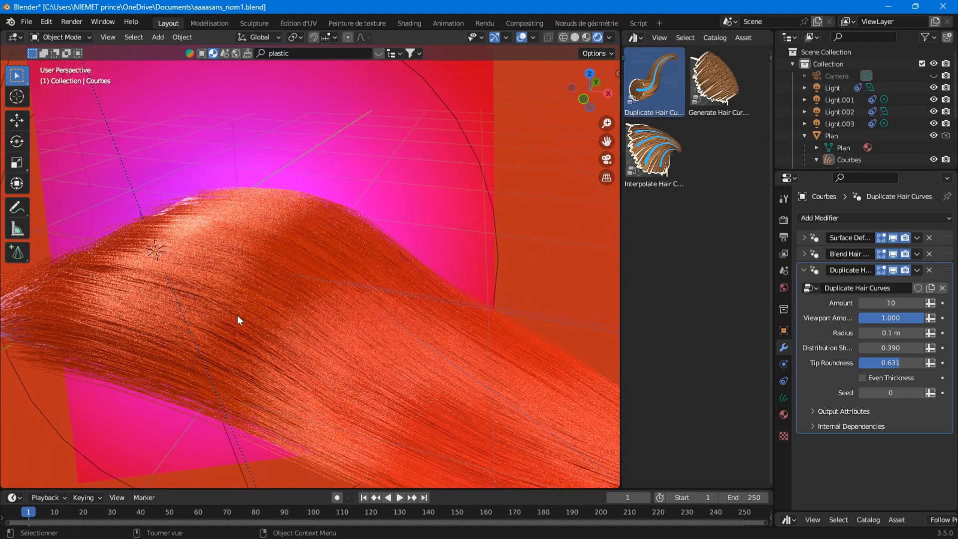
left_click(892, 270)
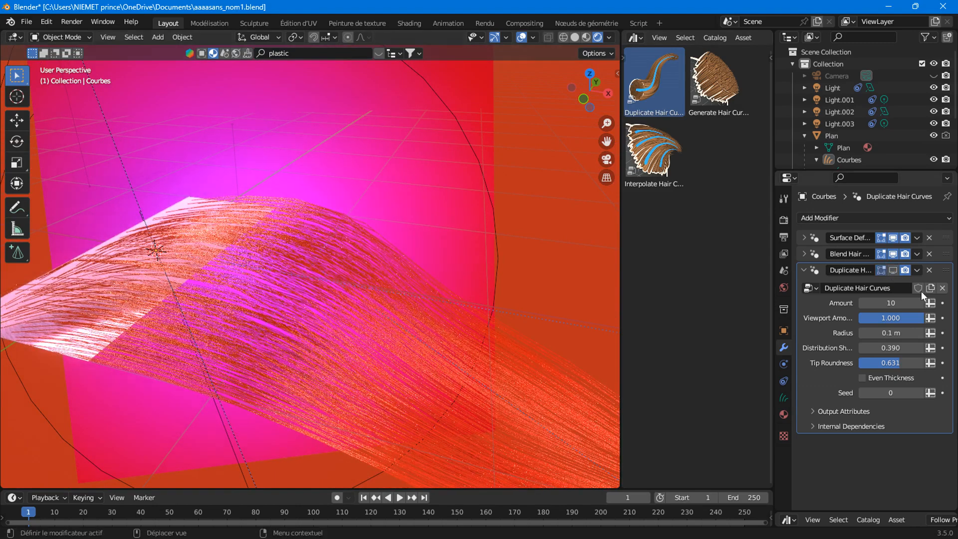
left_click(893, 270)
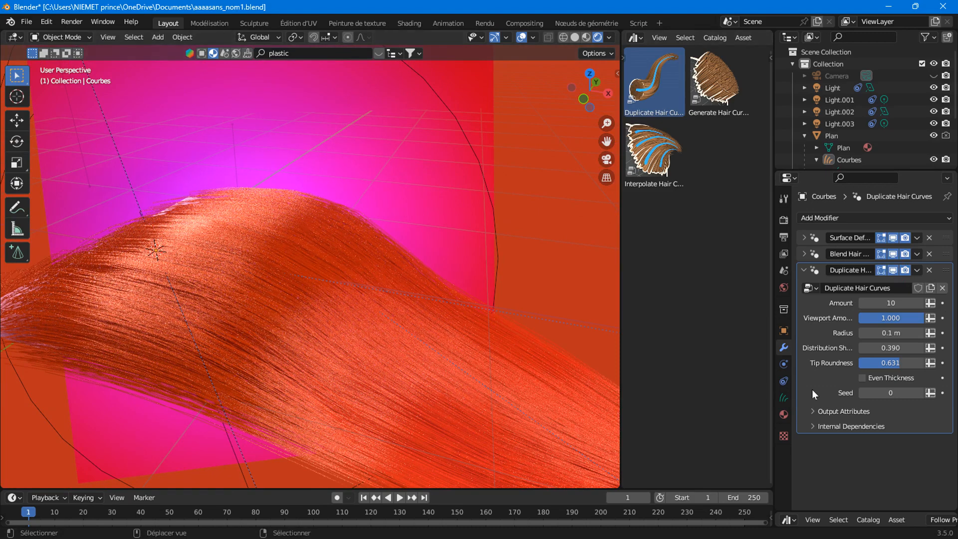
Enable Even Thickness on the Duplicate Hair Curves modifier and set its Seed to 49, trying 37 first
left_click(859, 378)
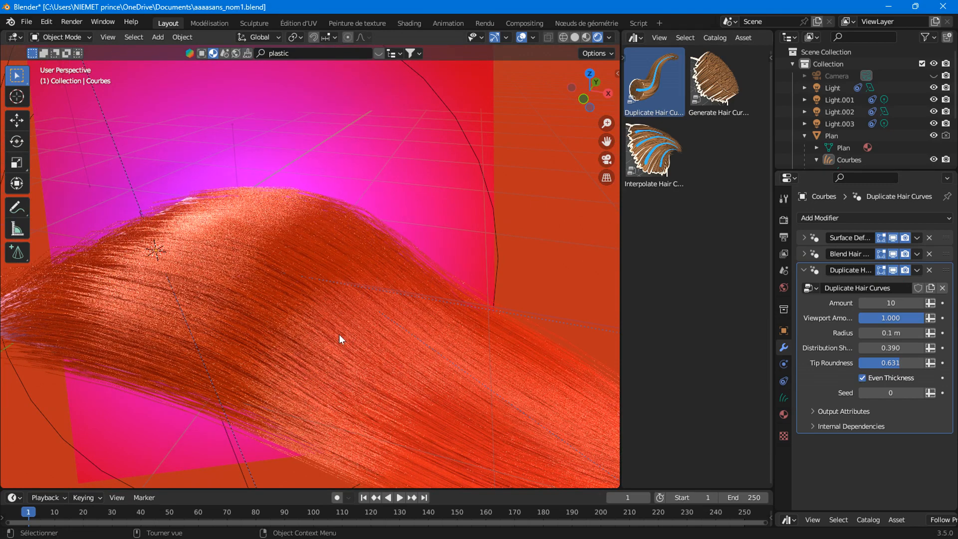
scroll(93, 338, "down", 2)
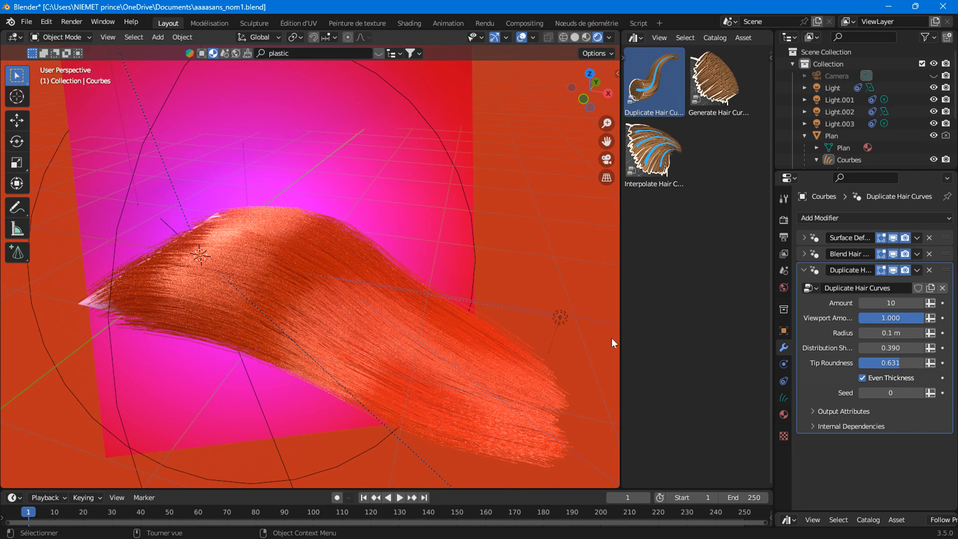
left_click_drag(887, 390, 910, 391)
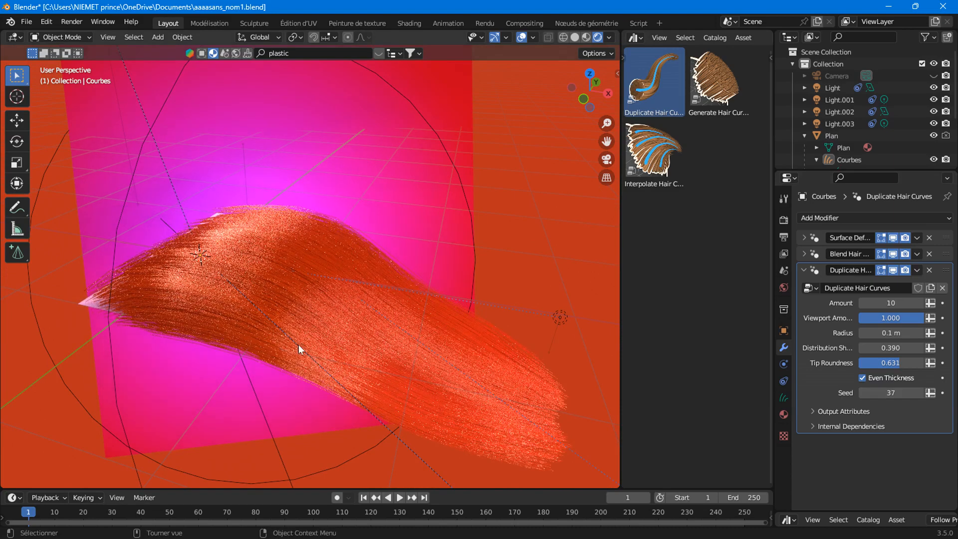
scroll(331, 312, "up", 2)
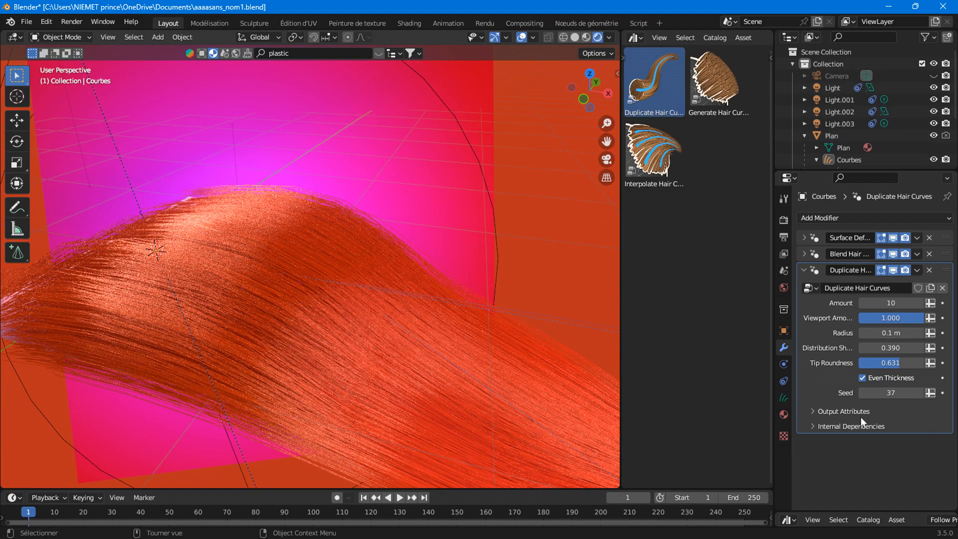
left_click_drag(888, 393, 918, 392)
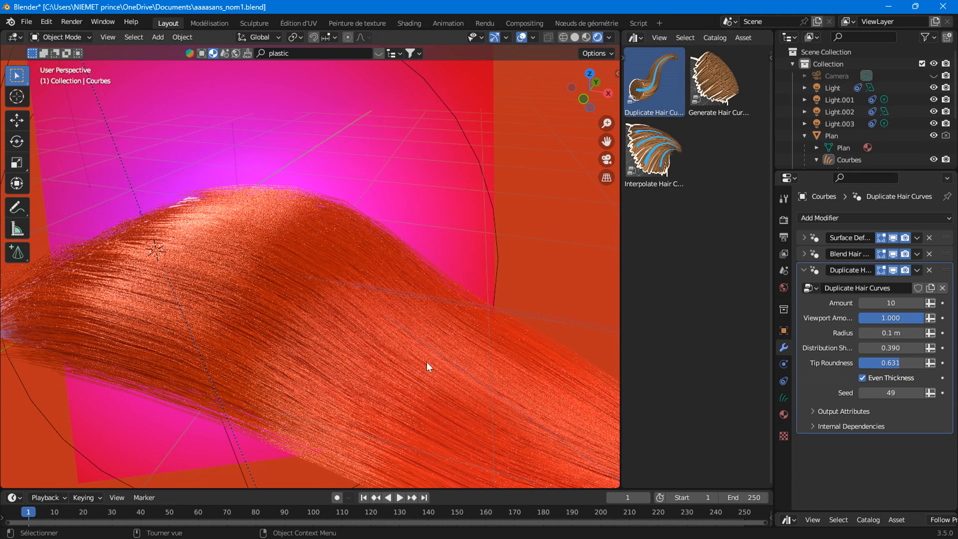
middle_click_drag(427, 361, 381, 356)
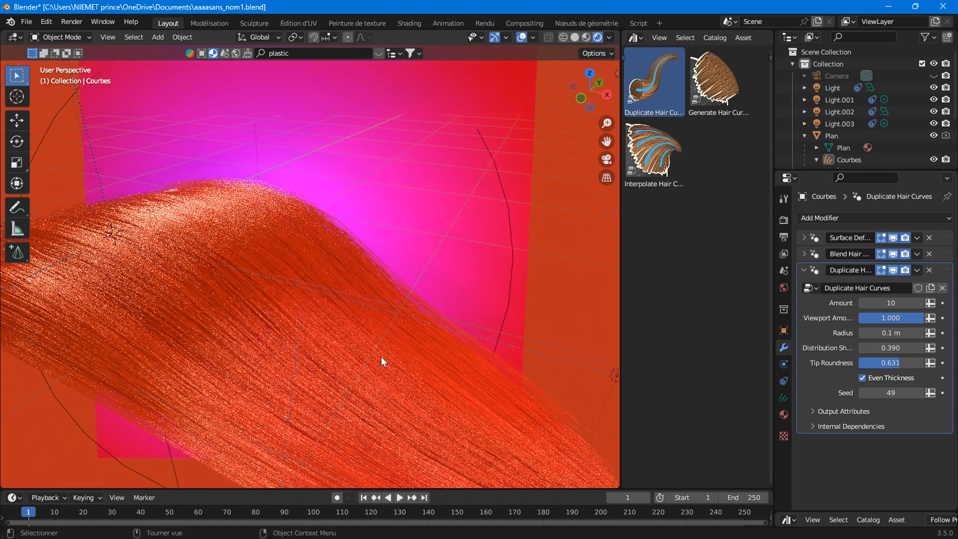